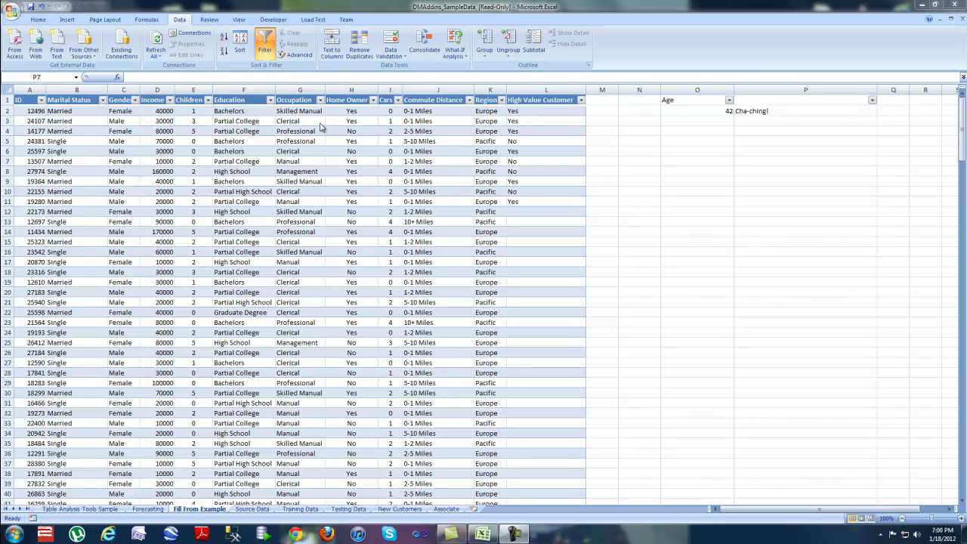
Step: Auto-fit customer table columns A through L to their contents, then glance at the ID filter
{"action": "left_click", "coordinate": [31, 100]}
{"action": "left_click_drag", "start_coordinate": [31, 100], "coordinate": [561, 99]}
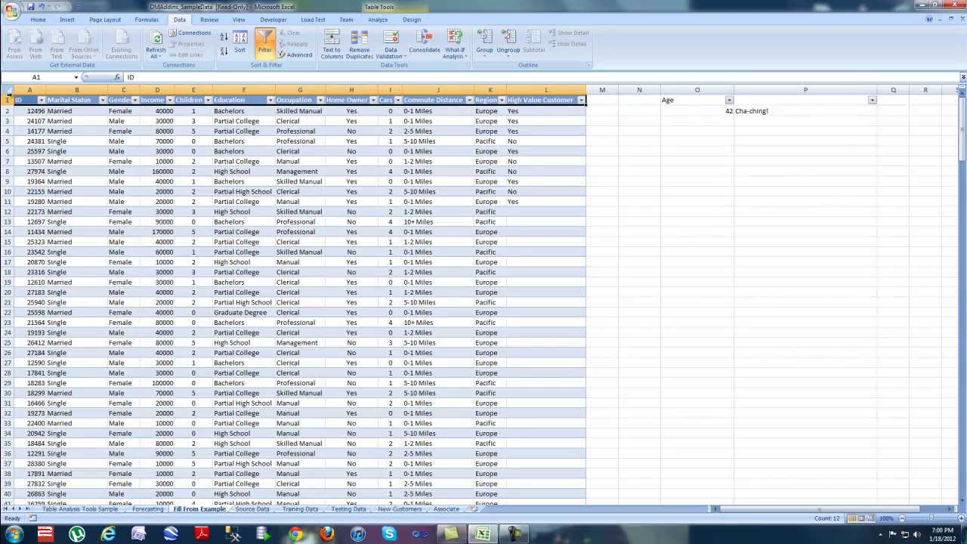
{"action": "key", "text": "ctrl+shift+Down"}
{"action": "double_click", "coordinate": [44, 89]}
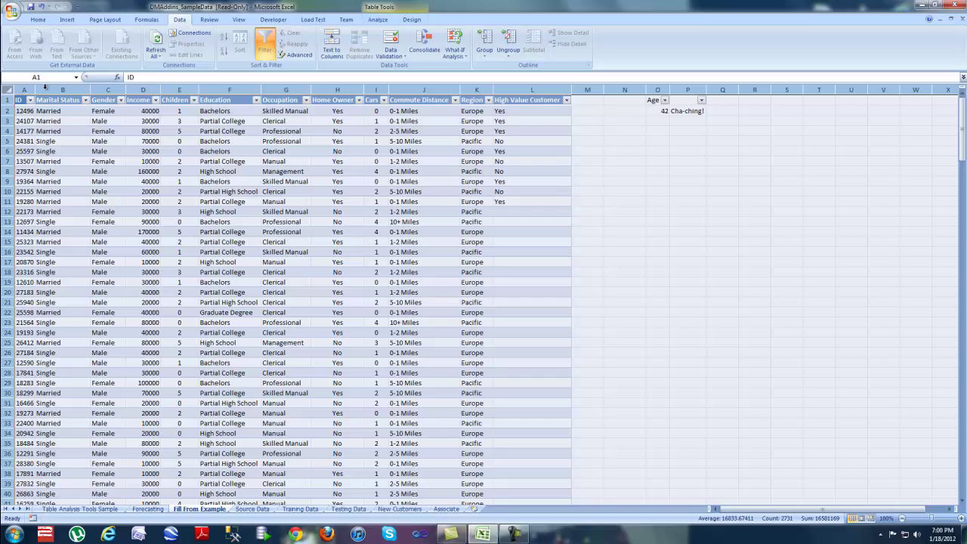
{"action": "left_click", "coordinate": [357, 184]}
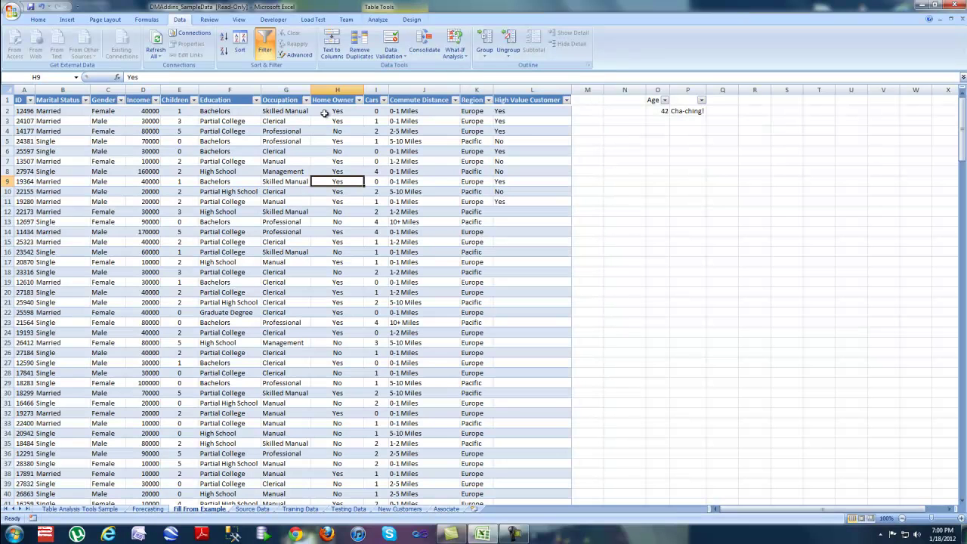
{"action": "left_click", "coordinate": [30, 100]}
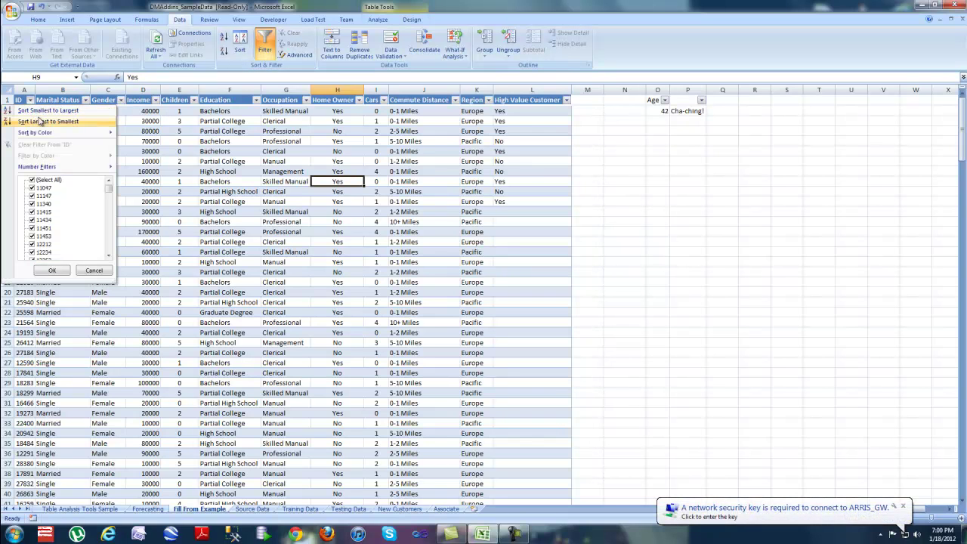
{"action": "left_click", "coordinate": [52, 269]}
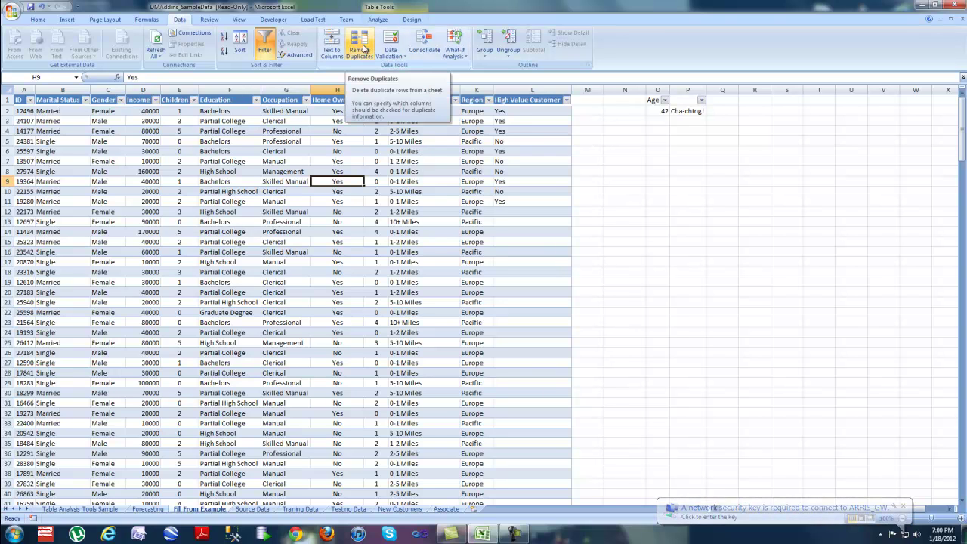
{"action": "left_click", "coordinate": [6, 90]}
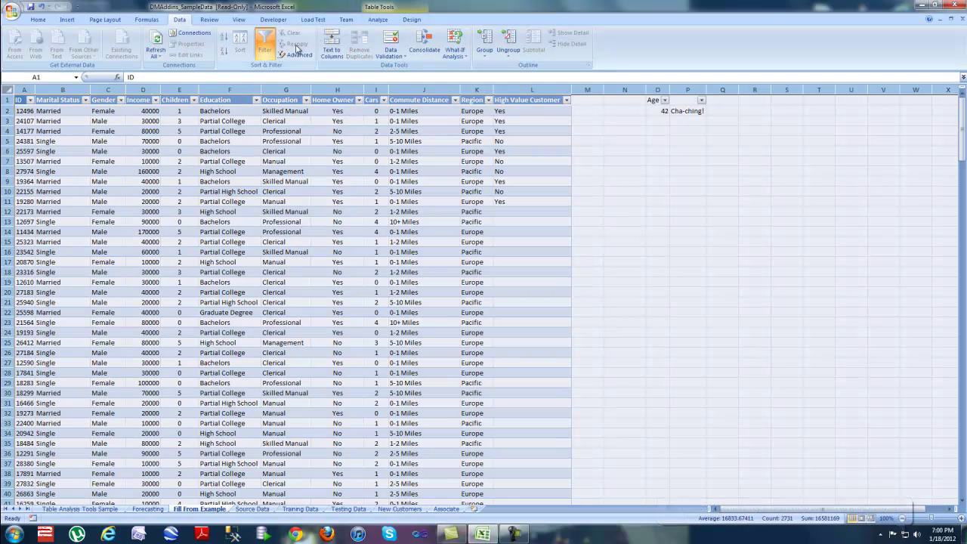
{"action": "left_click", "coordinate": [423, 160]}
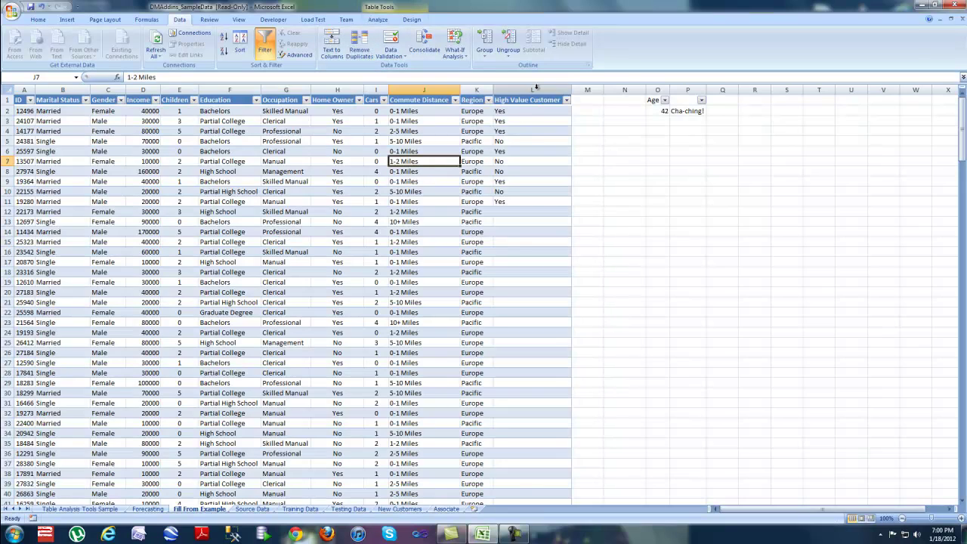
{"action": "left_click_drag", "start_coordinate": [532, 89], "coordinate": [23, 89]}
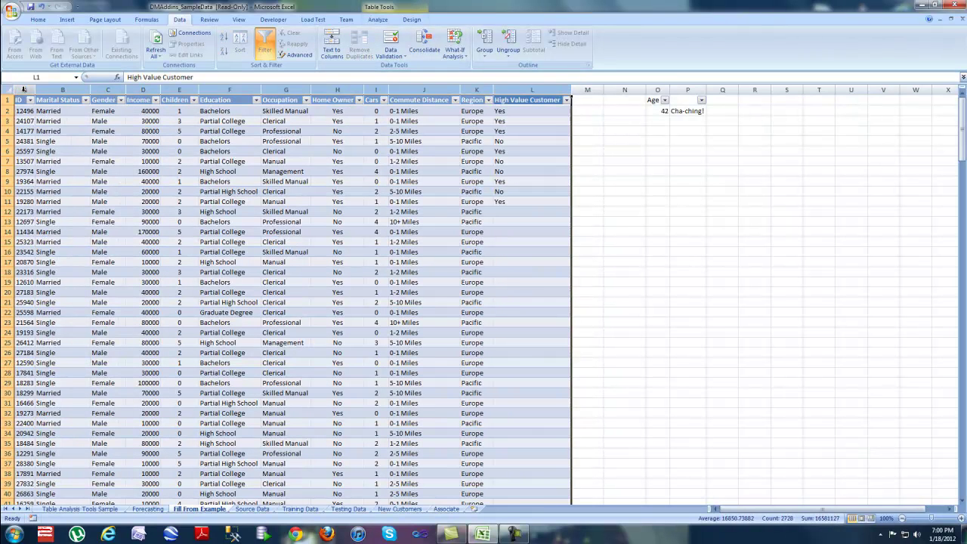
{"action": "left_click", "coordinate": [54, 122]}
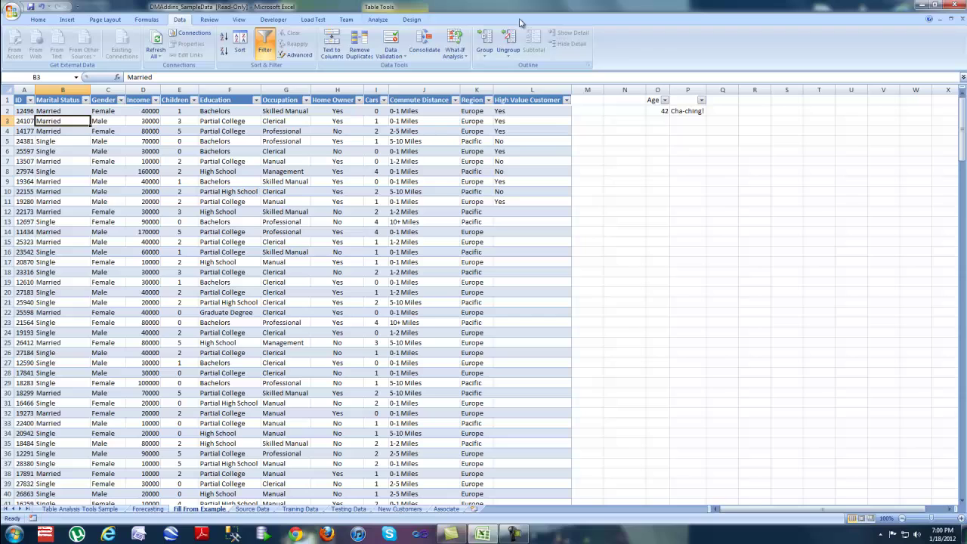
{"action": "left_click", "coordinate": [25, 99]}
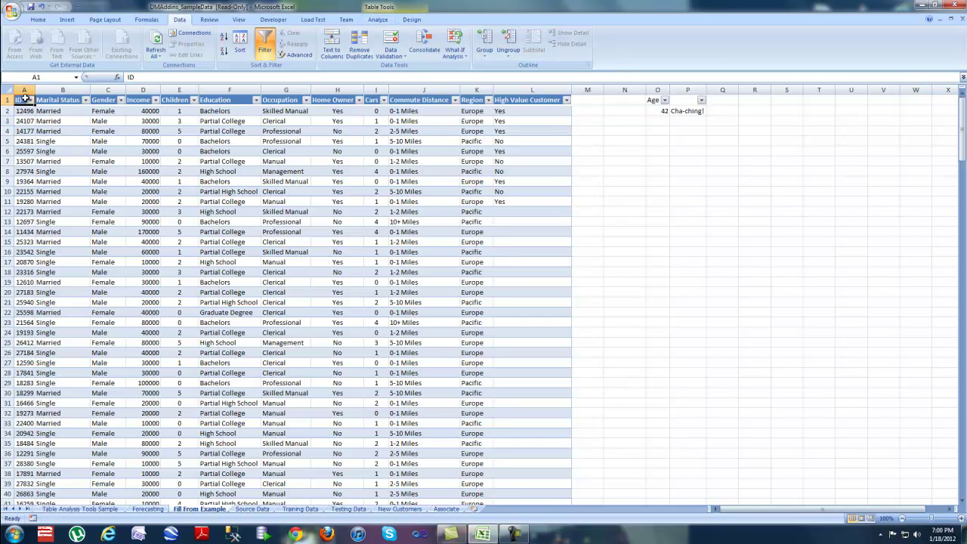
{"action": "key", "text": "shift+Right"}
{"action": "key", "text": "shift+Down"}
{"action": "key", "text": "shift+Right"}
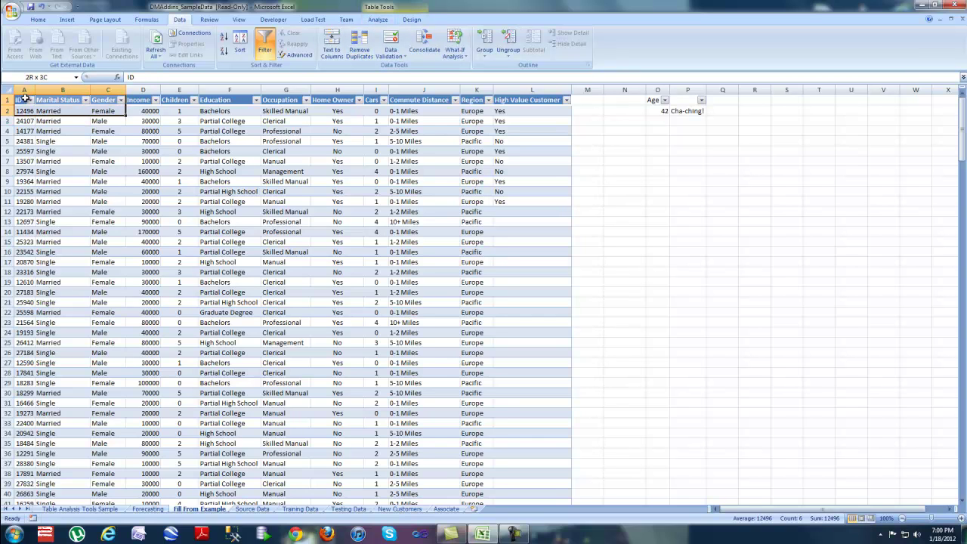
{"action": "key", "text": "shift+Right"}
{"action": "key", "text": "shift+Right"}
{"action": "key", "text": "ctrl+shift+Right"}
{"action": "key", "text": "ctrl+shift+Down"}
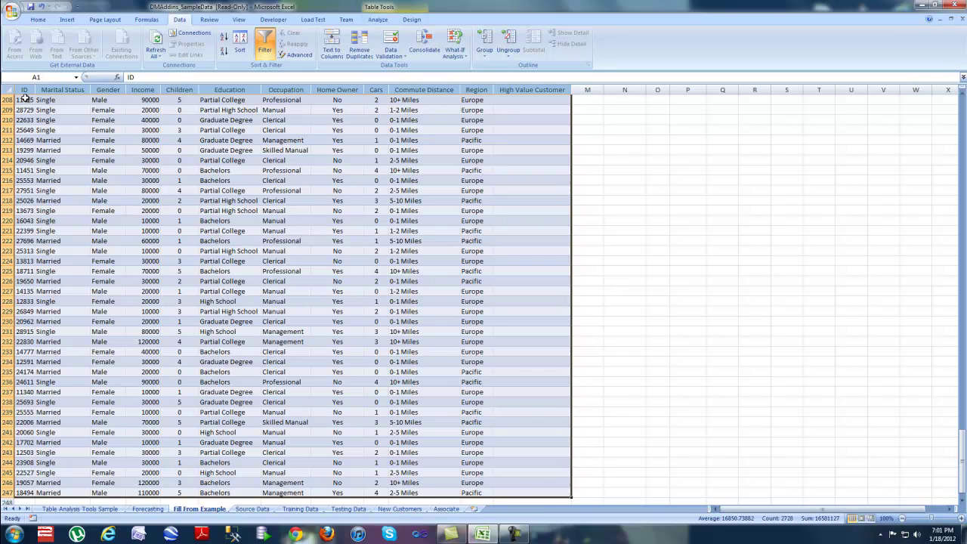
{"action": "key", "text": "ctrl+Home"}
{"action": "left_click", "coordinate": [25, 99]}
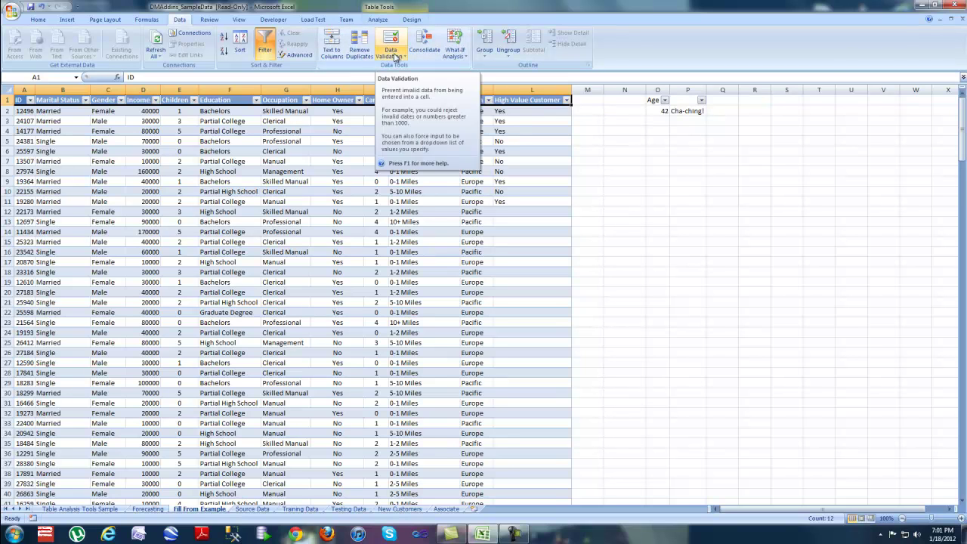
Step: Select N6:S22 and try a Whole number between validation rule, then cancel it
{"action": "left_click", "coordinate": [636, 149]}
{"action": "left_click_drag", "start_coordinate": [636, 149], "coordinate": [789, 311]}
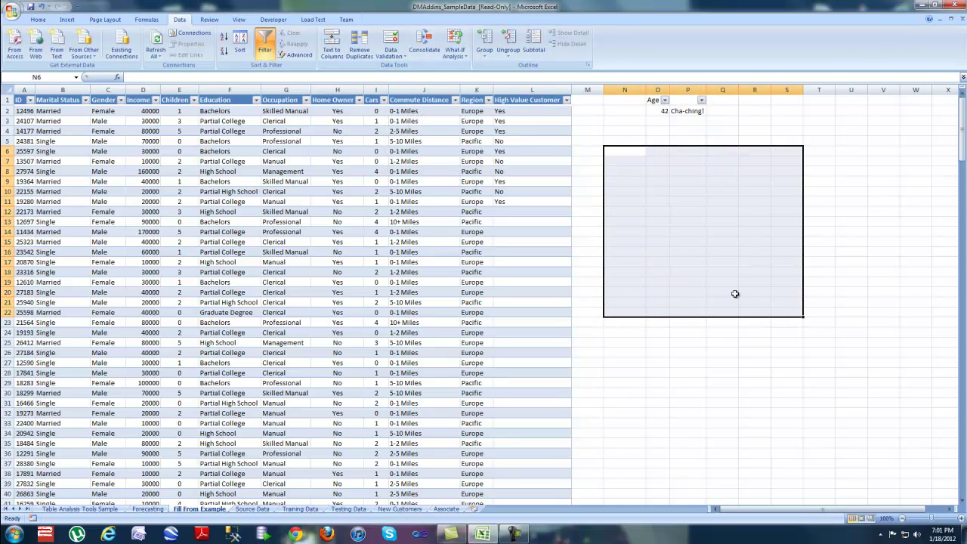
{"action": "left_click", "coordinate": [391, 55]}
{"action": "left_click", "coordinate": [414, 66]}
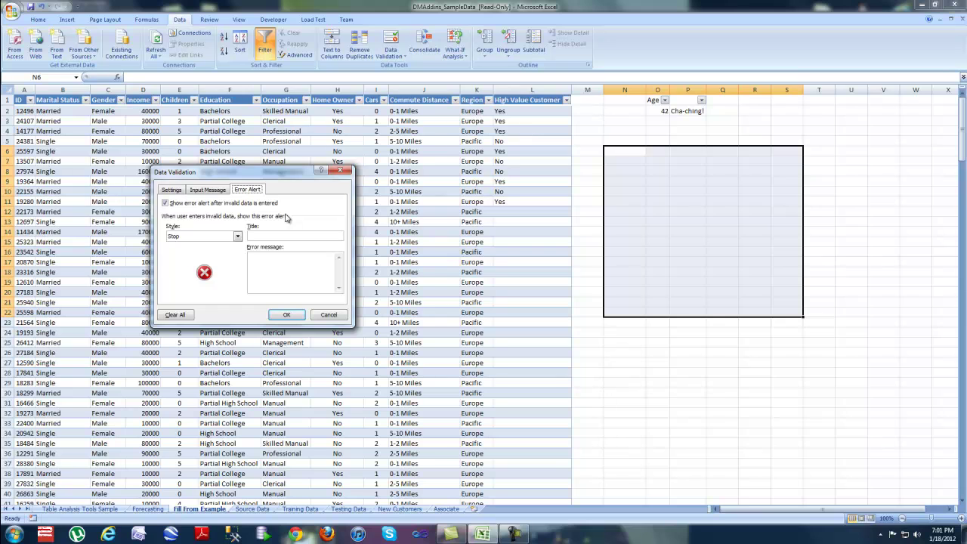
{"action": "left_click", "coordinate": [171, 190]}
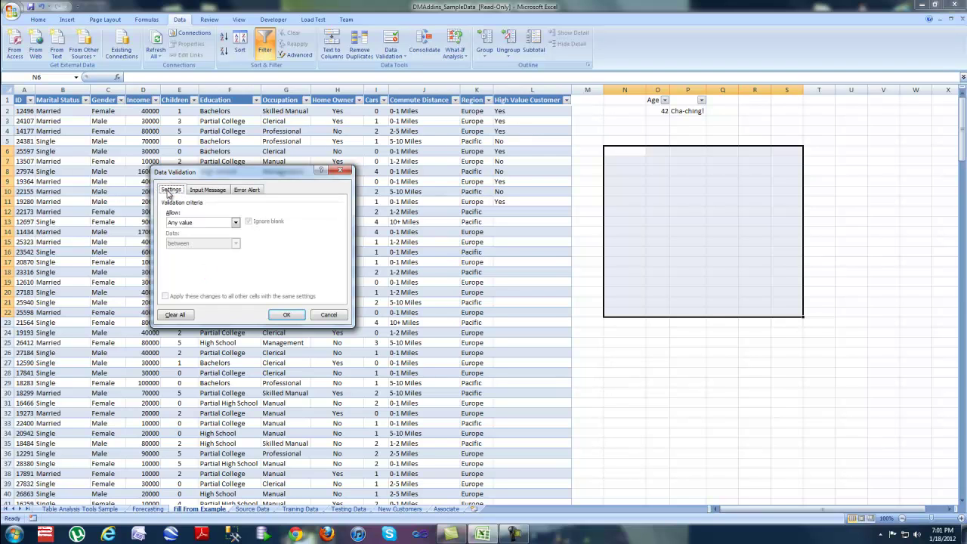
{"action": "left_click", "coordinate": [236, 223]}
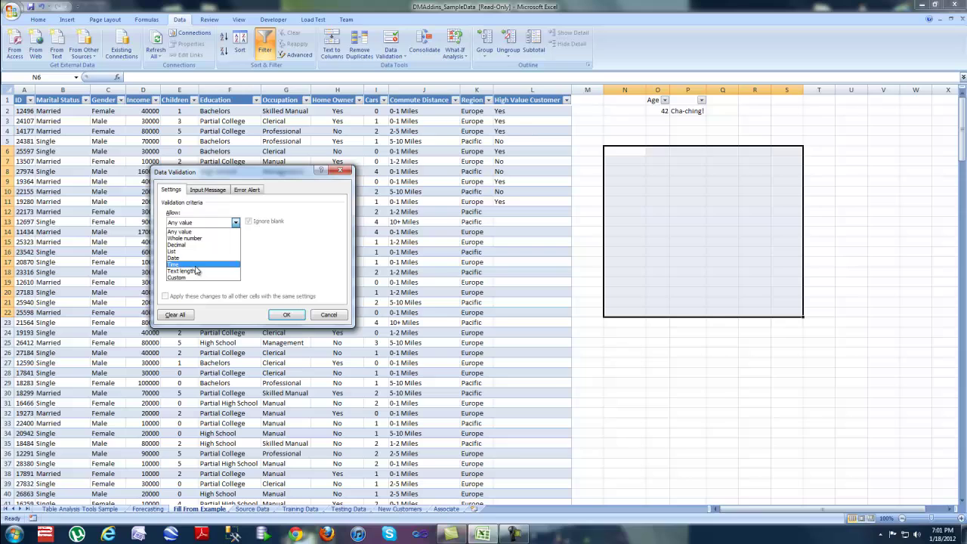
{"action": "left_click", "coordinate": [210, 239]}
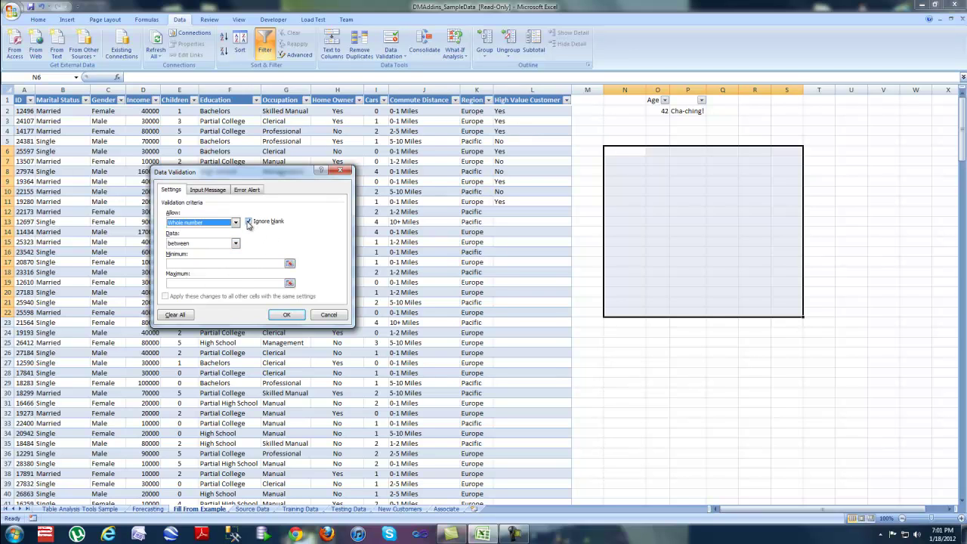
{"action": "left_click", "coordinate": [235, 244]}
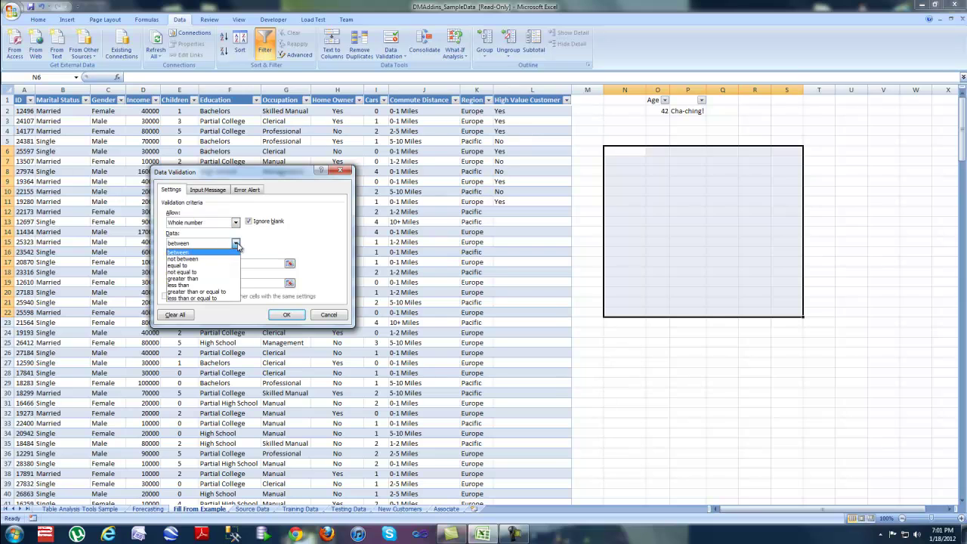
{"action": "left_click", "coordinate": [262, 244]}
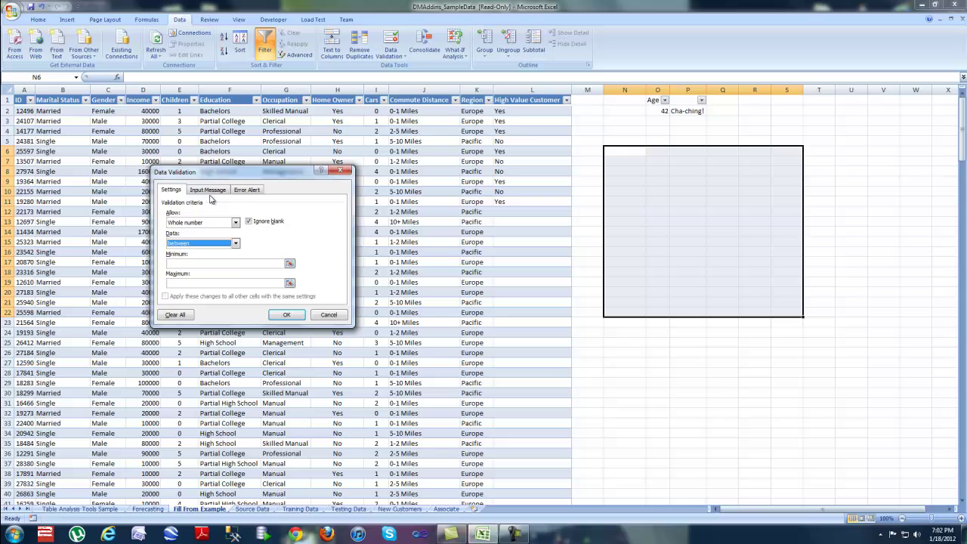
{"action": "left_click", "coordinate": [252, 190]}
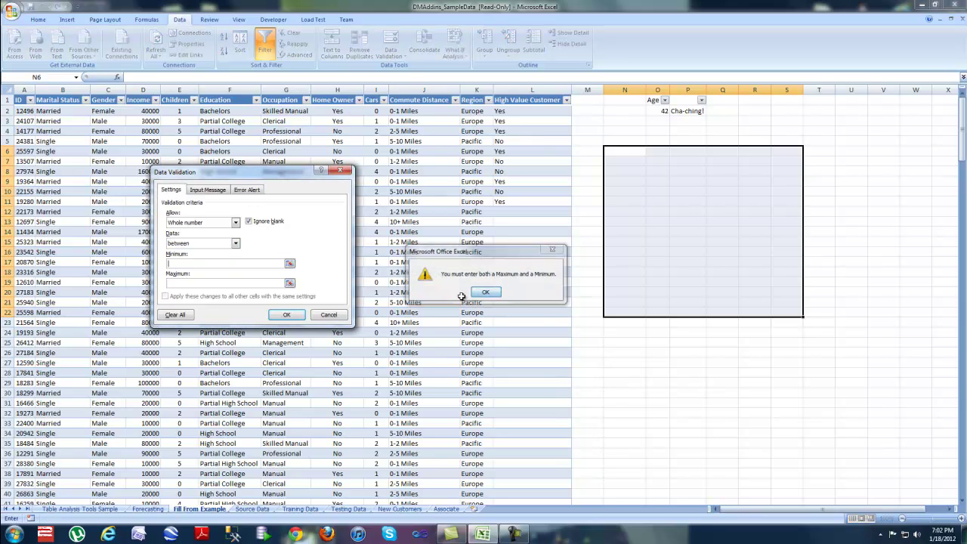
{"action": "key", "text": "Return"}
{"action": "left_click", "coordinate": [331, 317]}
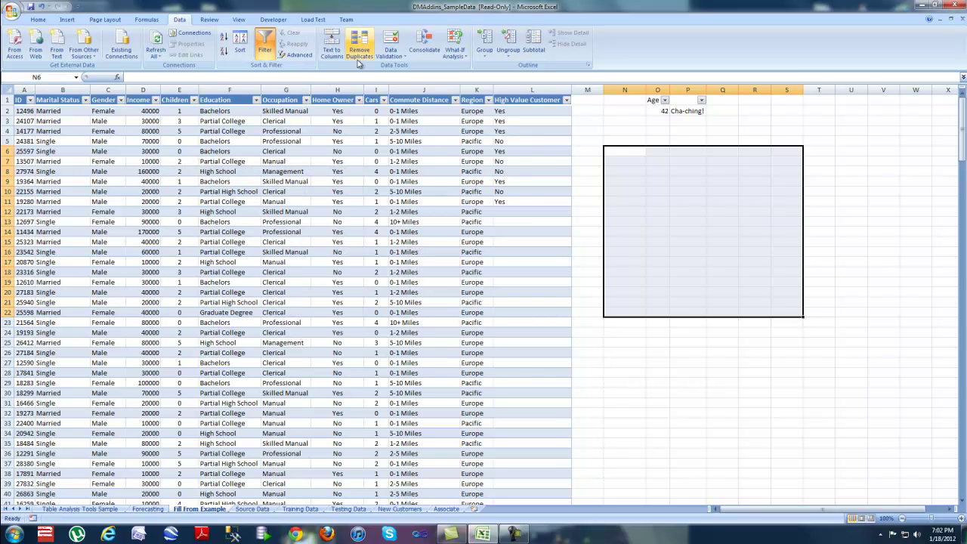
Step: Reapply data validation to N6:S22 with the error alert style set to Information
{"action": "left_click", "coordinate": [390, 53]}
{"action": "left_click", "coordinate": [414, 72]}
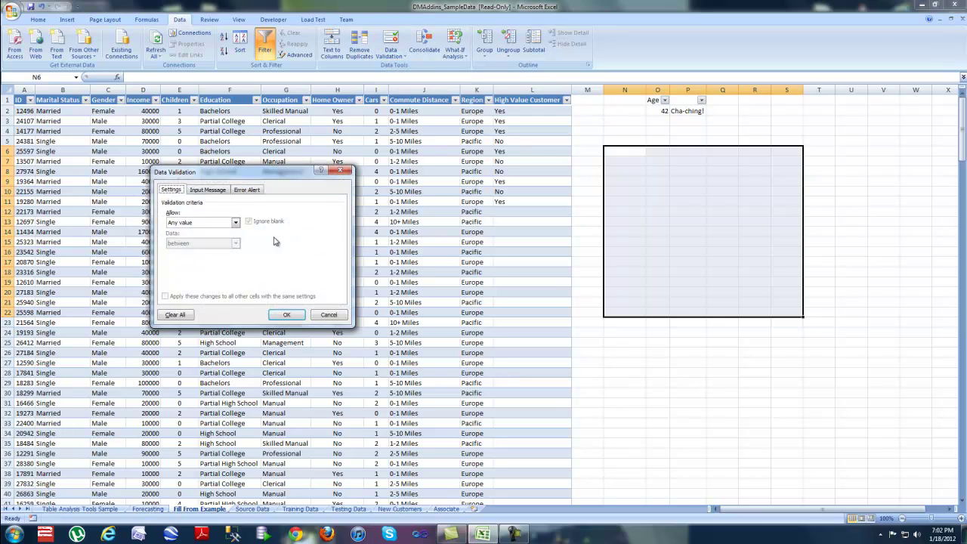
{"action": "left_click", "coordinate": [248, 191]}
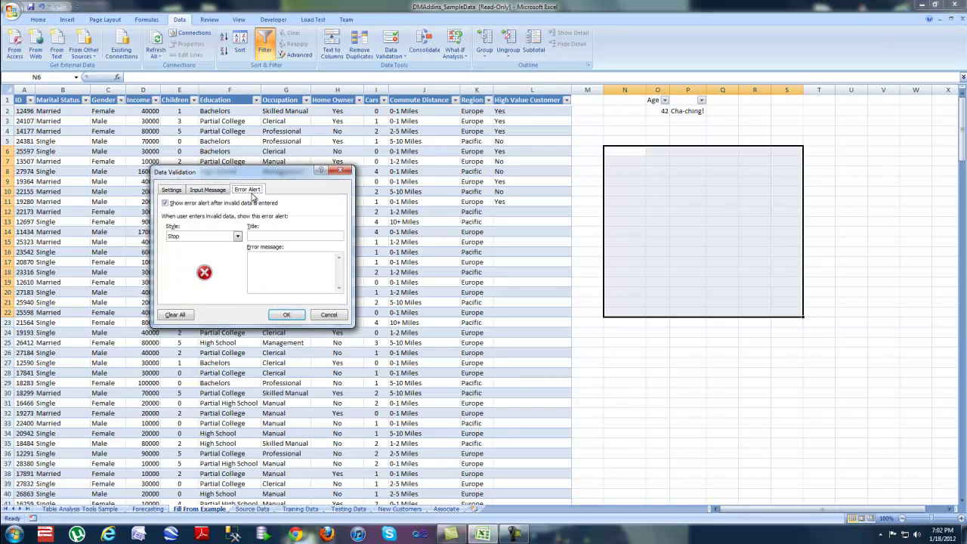
{"action": "left_click", "coordinate": [237, 236]}
{"action": "left_click", "coordinate": [227, 251]}
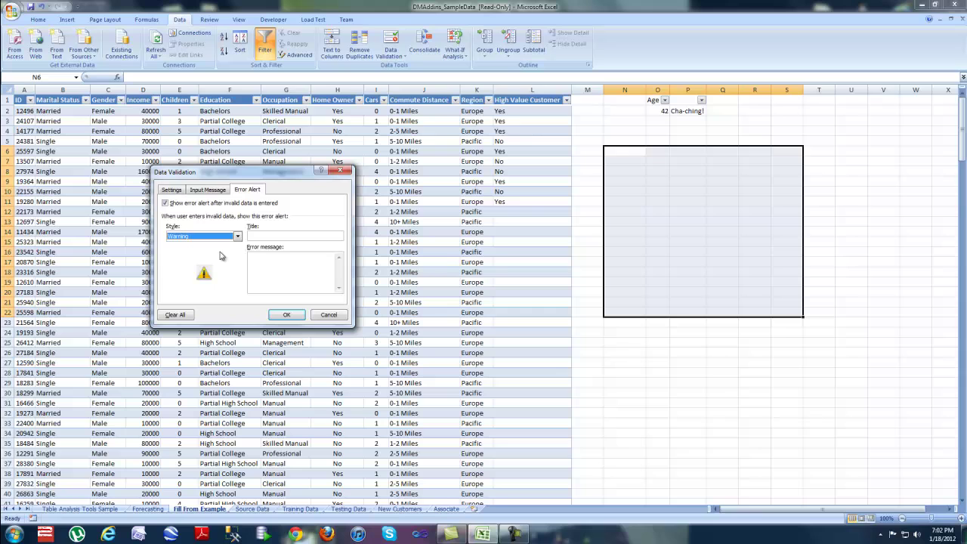
{"action": "left_click", "coordinate": [238, 236]}
{"action": "left_click", "coordinate": [215, 260]}
{"action": "left_click", "coordinate": [286, 315]}
{"action": "left_click", "coordinate": [667, 192]}
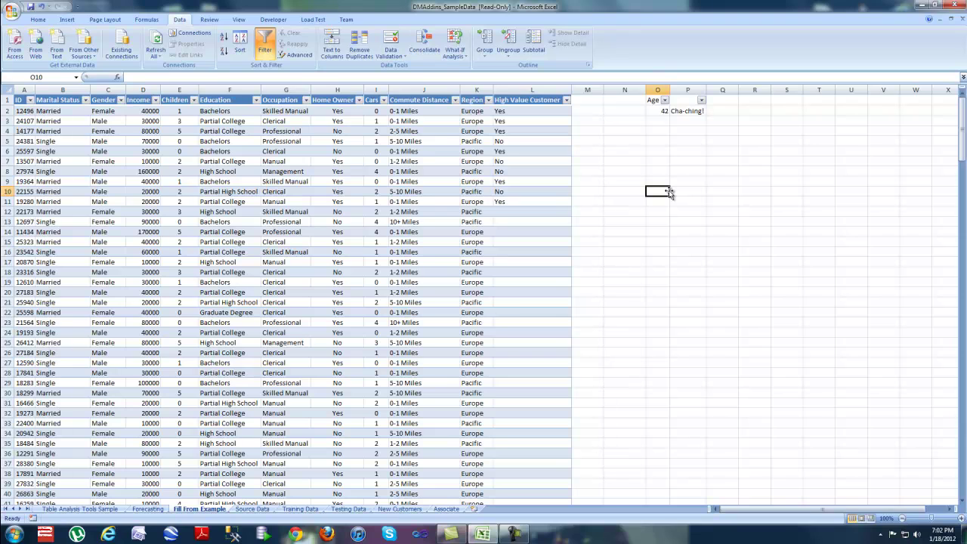
Step: Widen column O to 14.29 and check the VLOOKUP formula in O2
{"action": "left_click_drag", "start_coordinate": [670, 89], "coordinate": [818, 90]}
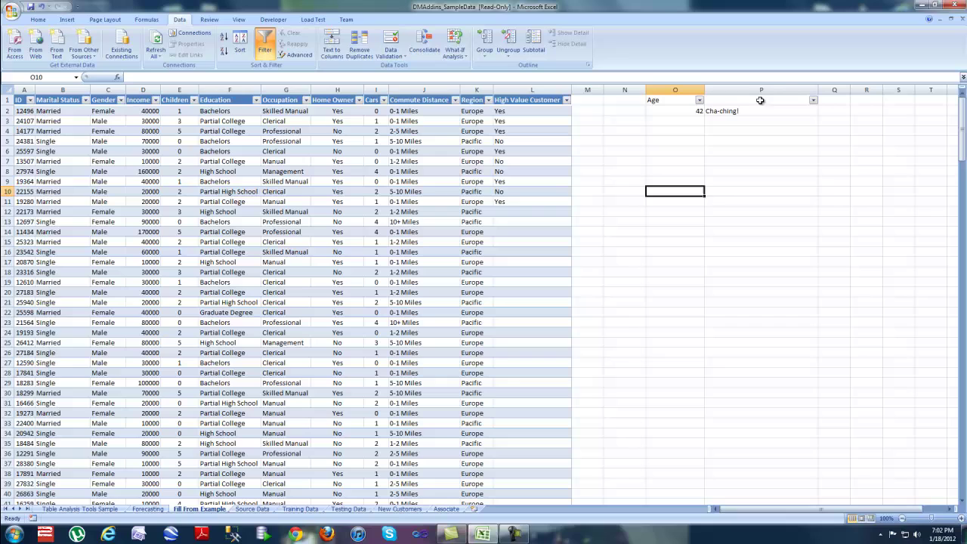
{"action": "left_click", "coordinate": [683, 111]}
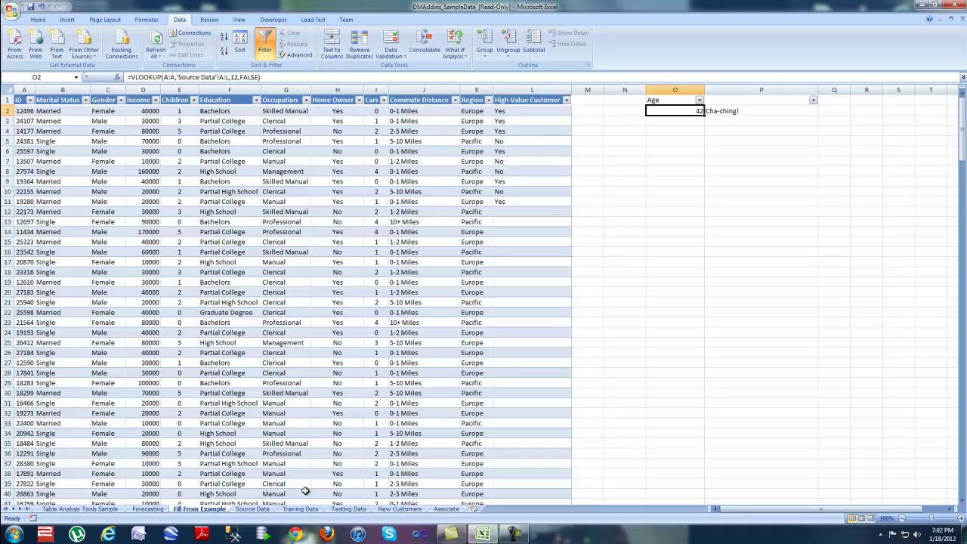
Step: Format the Source Data Age column as Number with 0 decimal places, then return to Fill From Example
{"action": "left_click", "coordinate": [250, 511]}
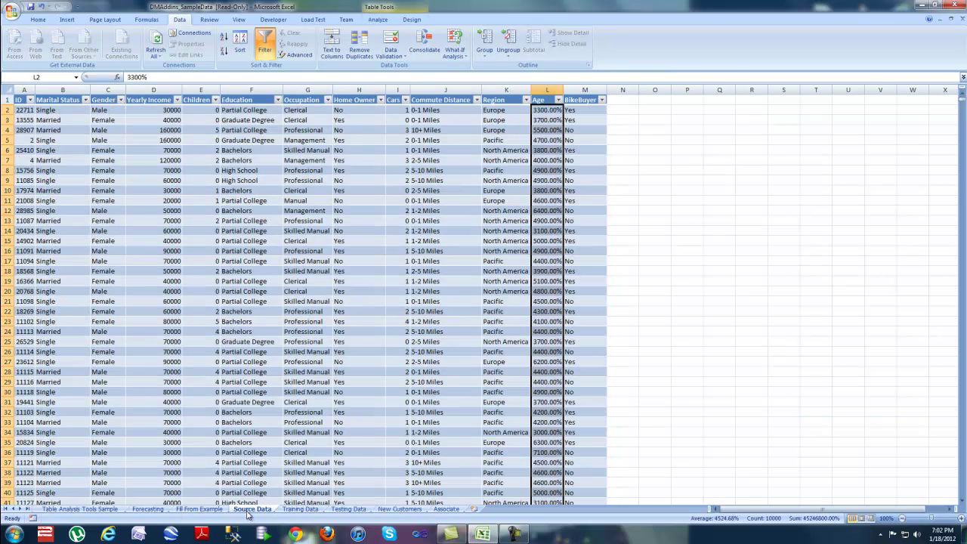
{"action": "left_click", "coordinate": [542, 103]}
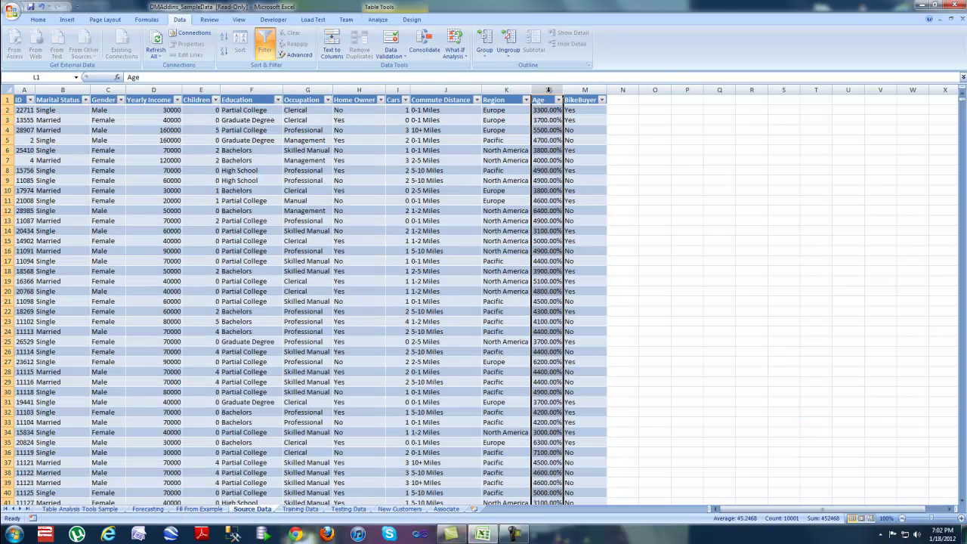
{"action": "right_click", "coordinate": [543, 103]}
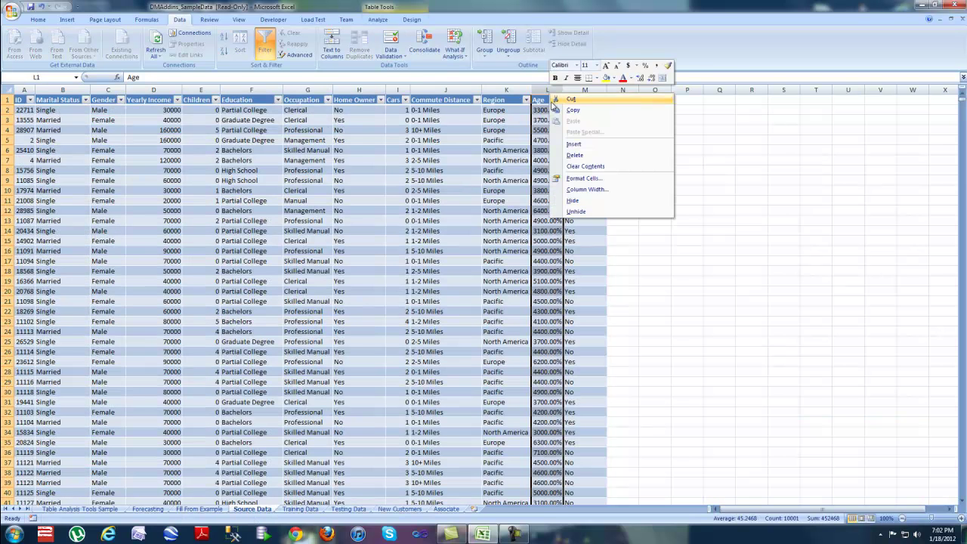
{"action": "left_click", "coordinate": [587, 180]}
{"action": "left_click", "coordinate": [494, 104]}
{"action": "left_click", "coordinate": [495, 109]}
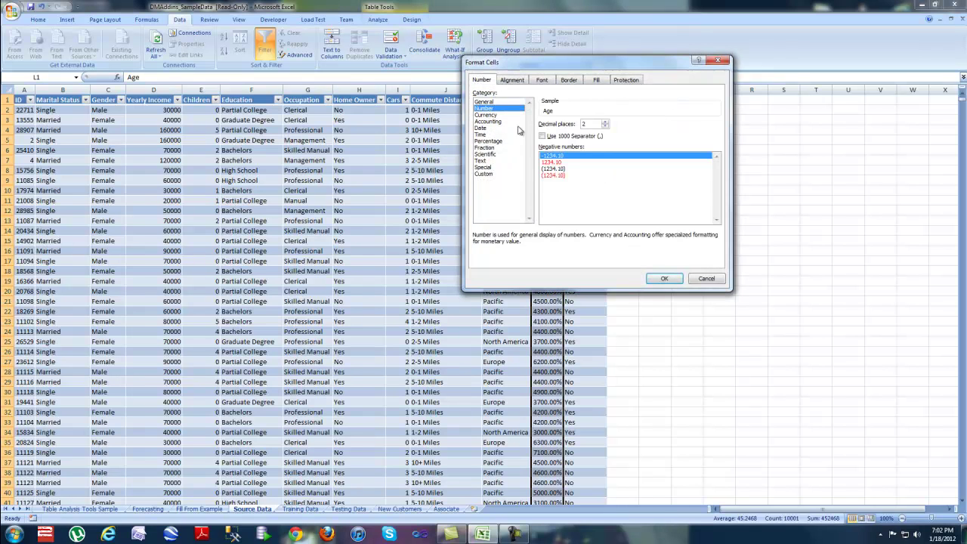
{"action": "left_click", "coordinate": [605, 126]}
{"action": "left_click", "coordinate": [605, 126]}
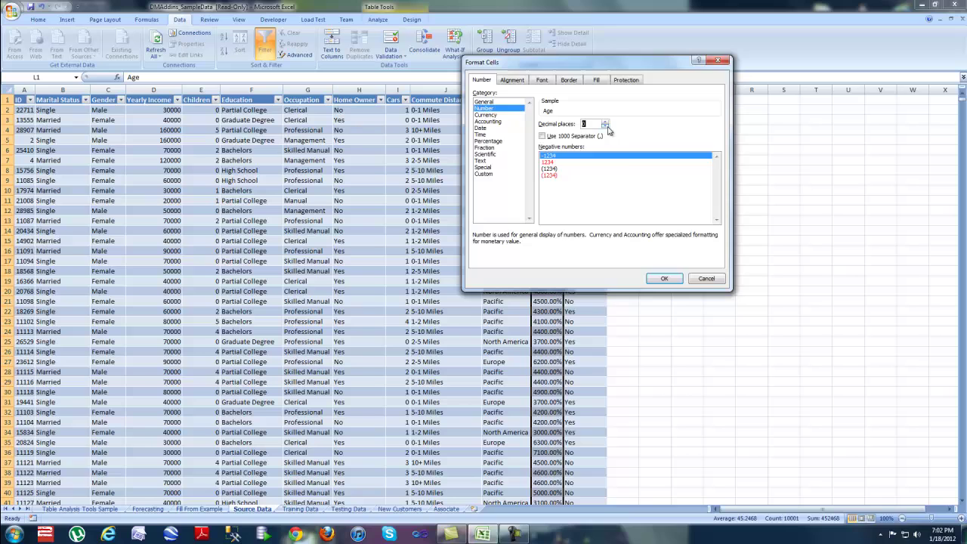
{"action": "left_click", "coordinate": [664, 278]}
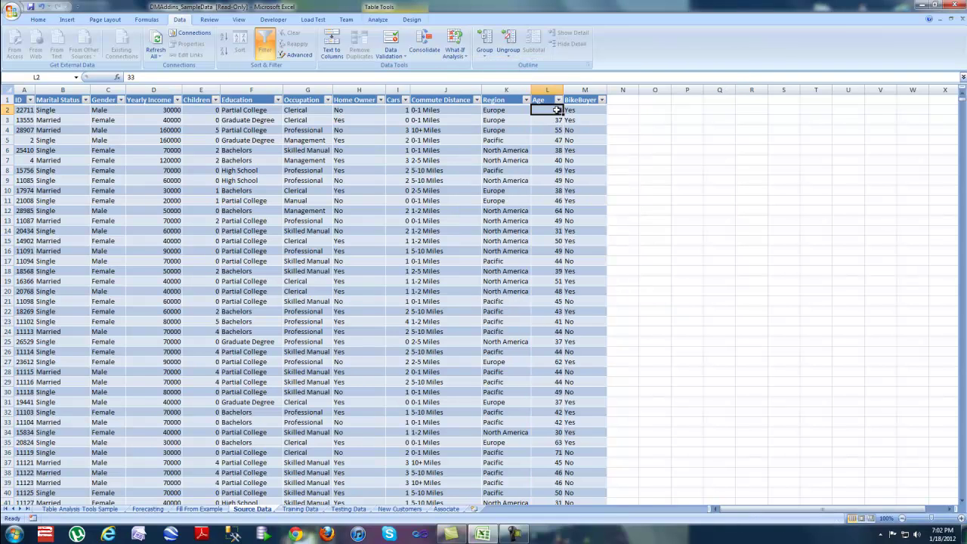
{"action": "left_click", "coordinate": [543, 158]}
{"action": "left_click", "coordinate": [201, 509]}
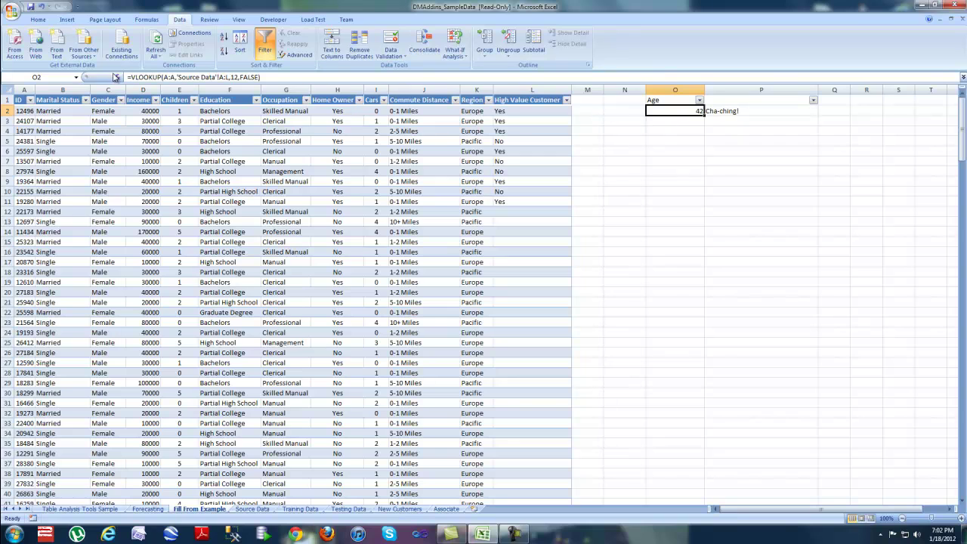
{"action": "left_click", "coordinate": [627, 113]}
{"action": "left_click", "coordinate": [662, 107]}
{"action": "left_click", "coordinate": [24, 90]}
{"action": "left_click", "coordinate": [691, 111]}
{"action": "left_click", "coordinate": [252, 508]}
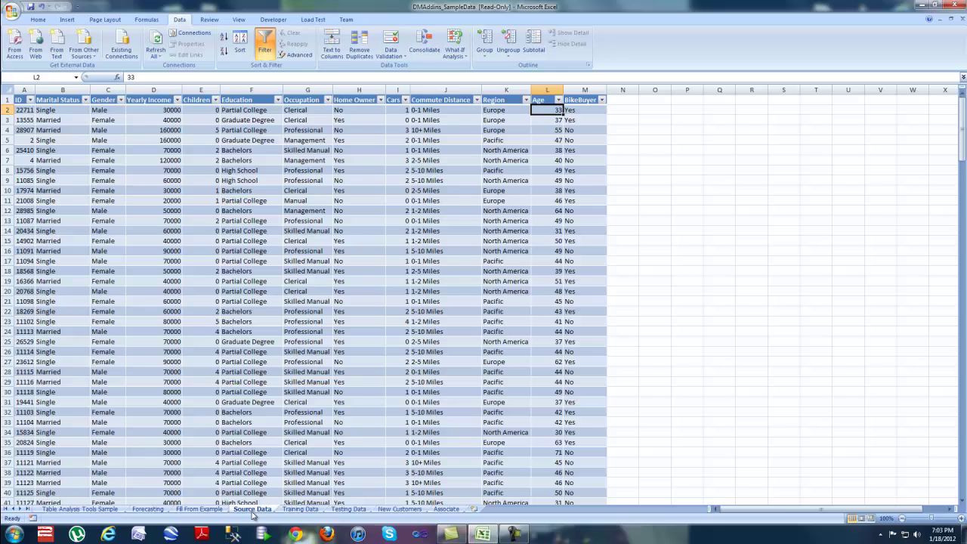
{"action": "left_click", "coordinate": [30, 89]}
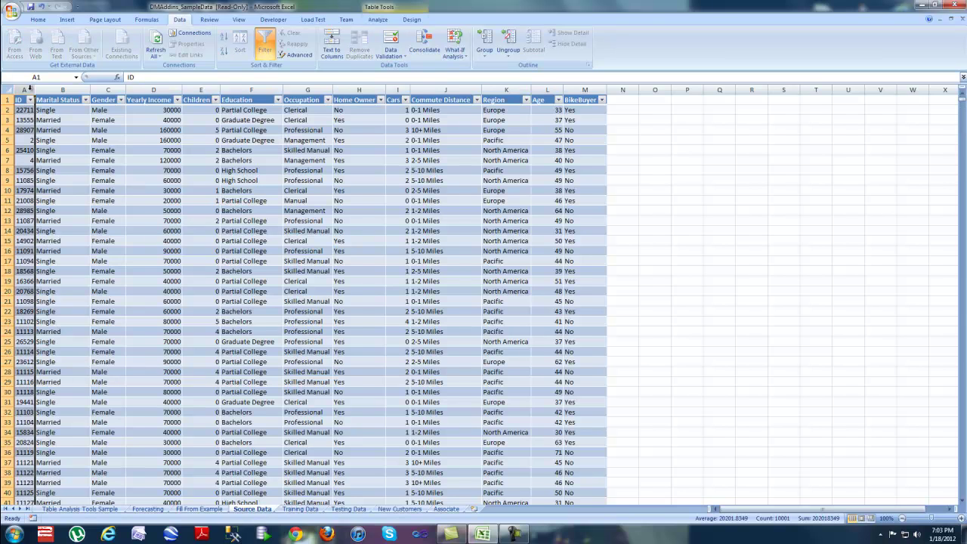
{"action": "left_click_drag", "start_coordinate": [30, 89], "coordinate": [539, 91]}
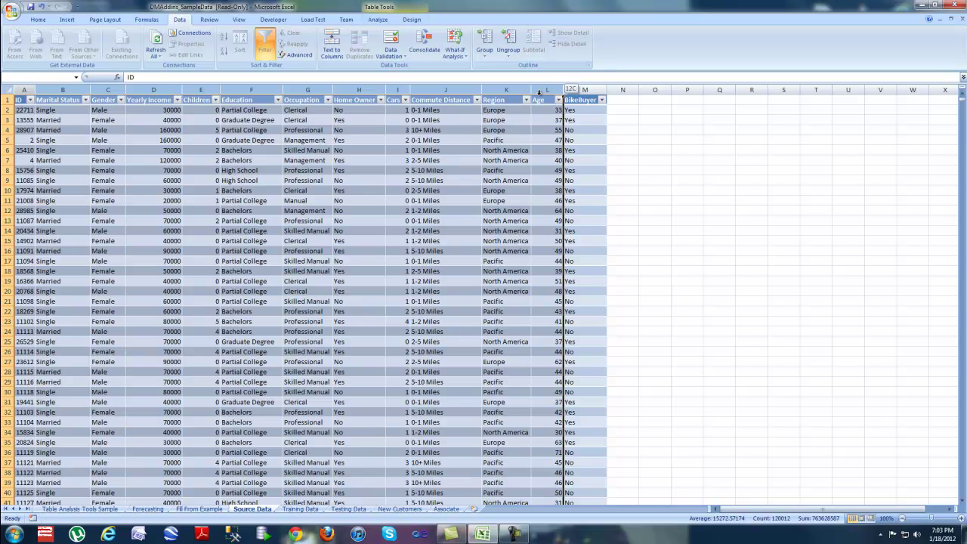
{"action": "left_click_drag", "start_coordinate": [539, 92], "coordinate": [513, 92]}
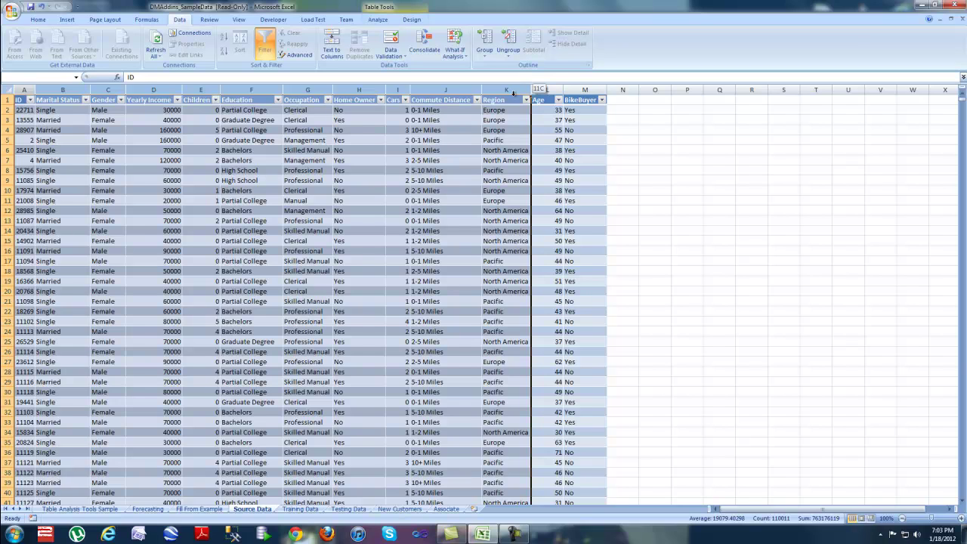
{"action": "left_click_drag", "start_coordinate": [513, 92], "coordinate": [513, 92]}
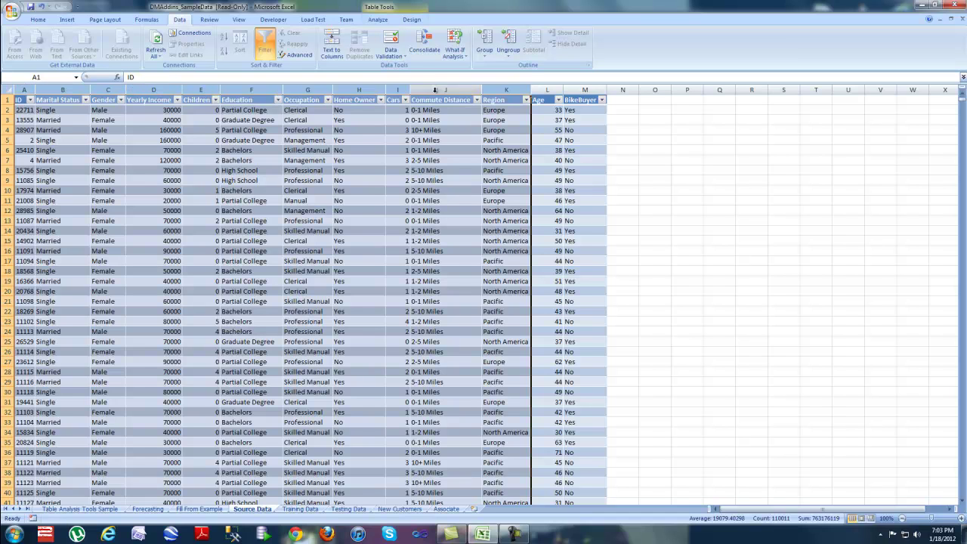
{"action": "left_click", "coordinate": [559, 90]}
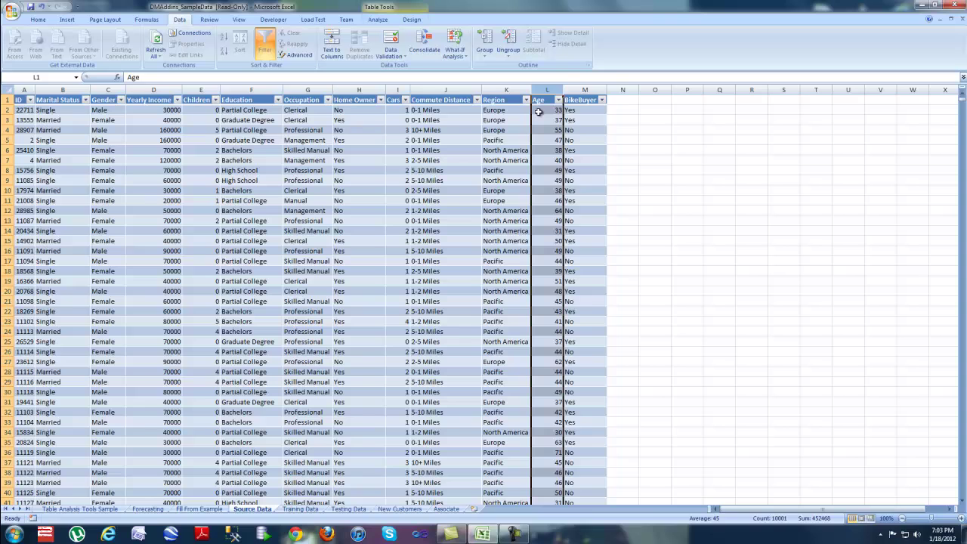
{"action": "left_click", "coordinate": [580, 89]}
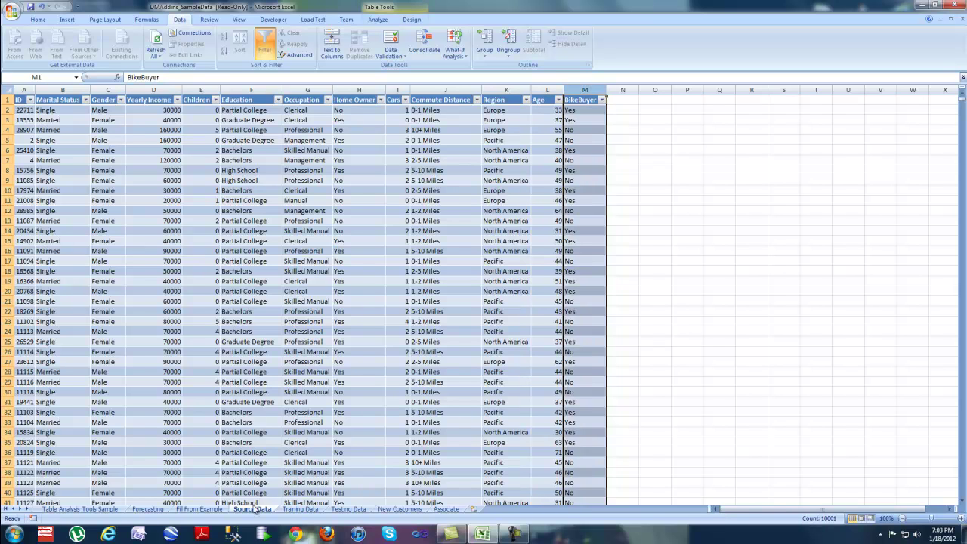
{"action": "left_click", "coordinate": [199, 508]}
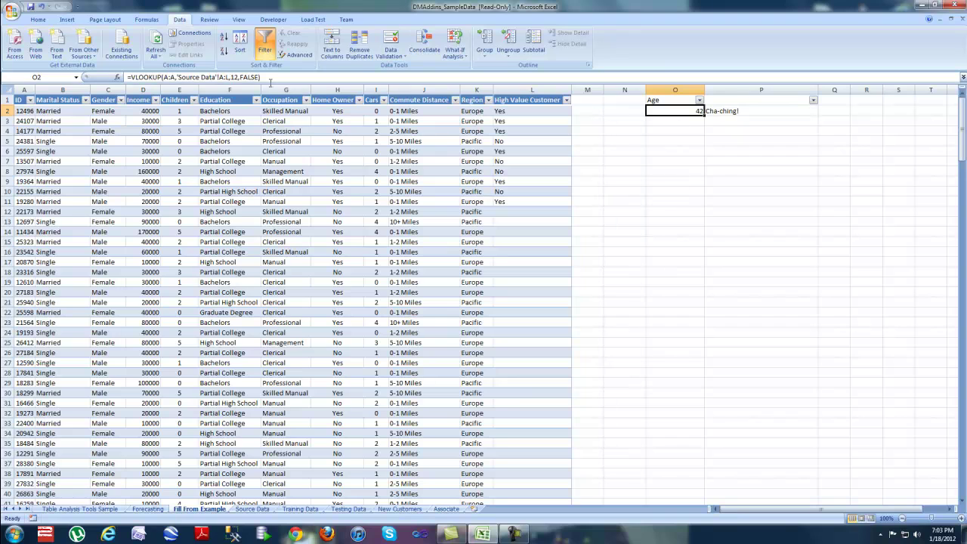
Step: Change the VLOOKUP column index in O2 to 12 so it returns the age 42
{"action": "double_click", "coordinate": [235, 78]}
{"action": "type", "text": "12"}
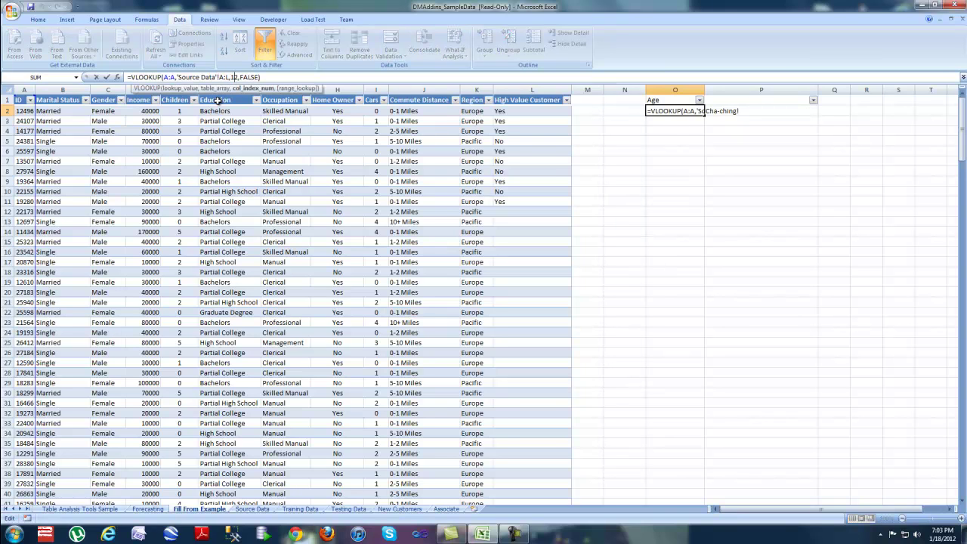
{"action": "left_click", "coordinate": [260, 78]}
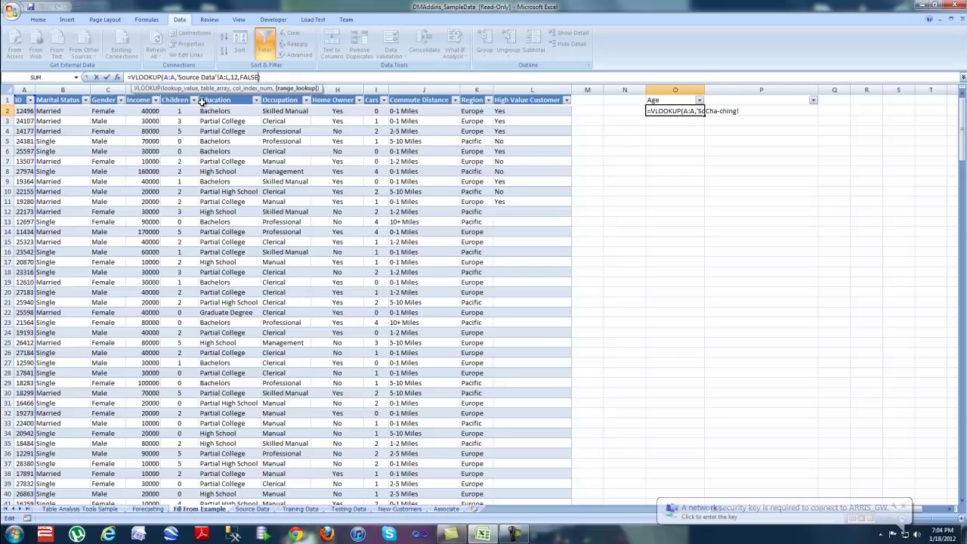
{"action": "left_click", "coordinate": [751, 112]}
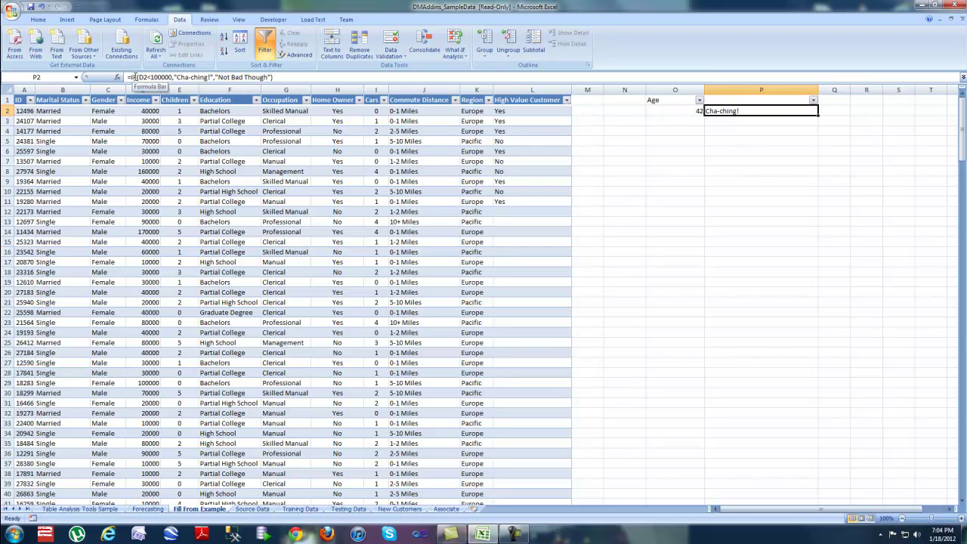
Step: Commit P2's =IF(D2<100000,"Cha-ching!","Not Bad Though") formula and fill it down column P
{"action": "left_click", "coordinate": [167, 78]}
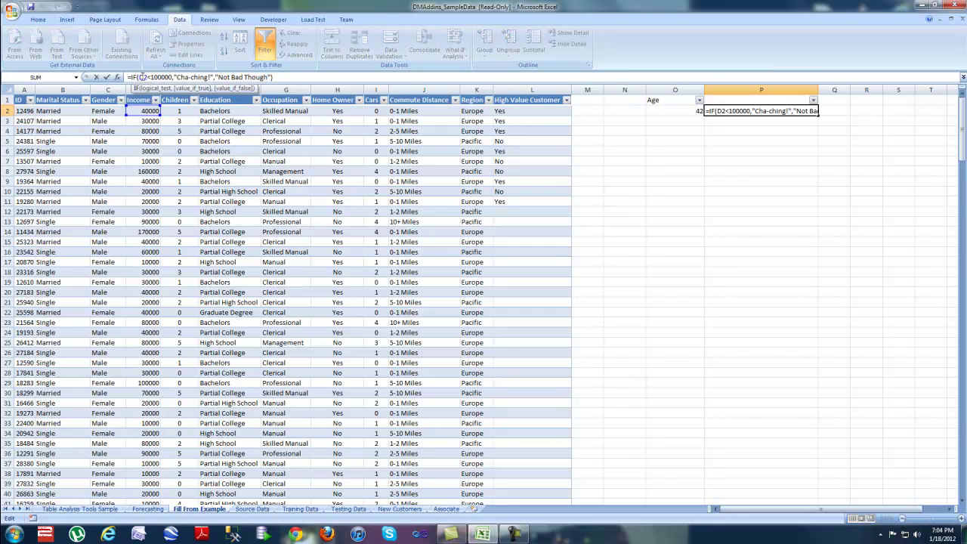
{"action": "left_click", "coordinate": [151, 77]}
{"action": "left_click", "coordinate": [177, 77]}
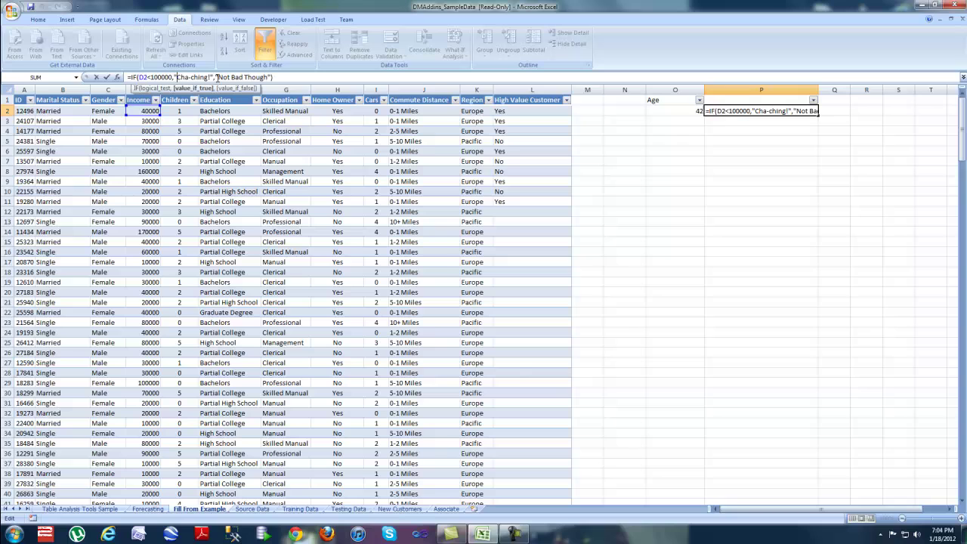
{"action": "left_click", "coordinate": [866, 192]}
{"action": "left_click", "coordinate": [817, 112]}
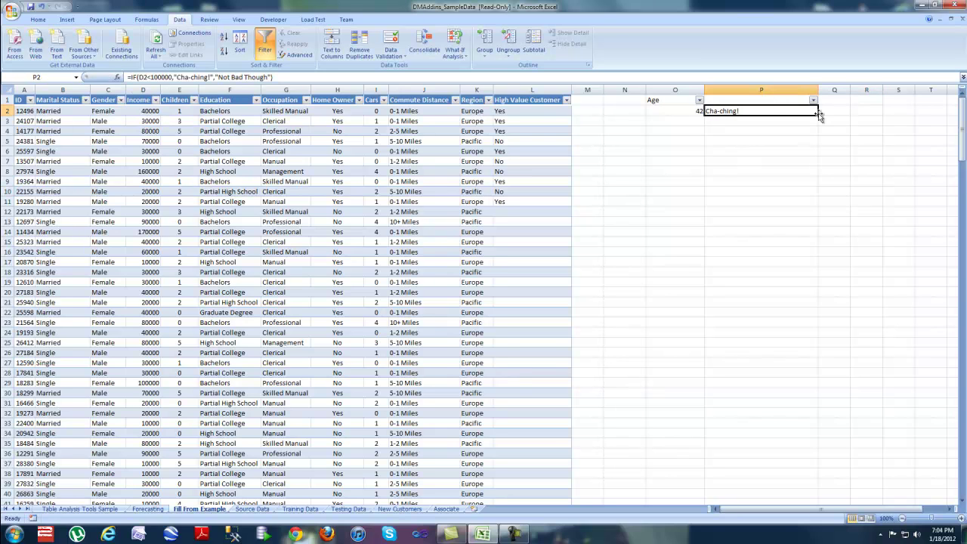
{"action": "left_click_drag", "start_coordinate": [817, 113], "coordinate": [821, 483]}
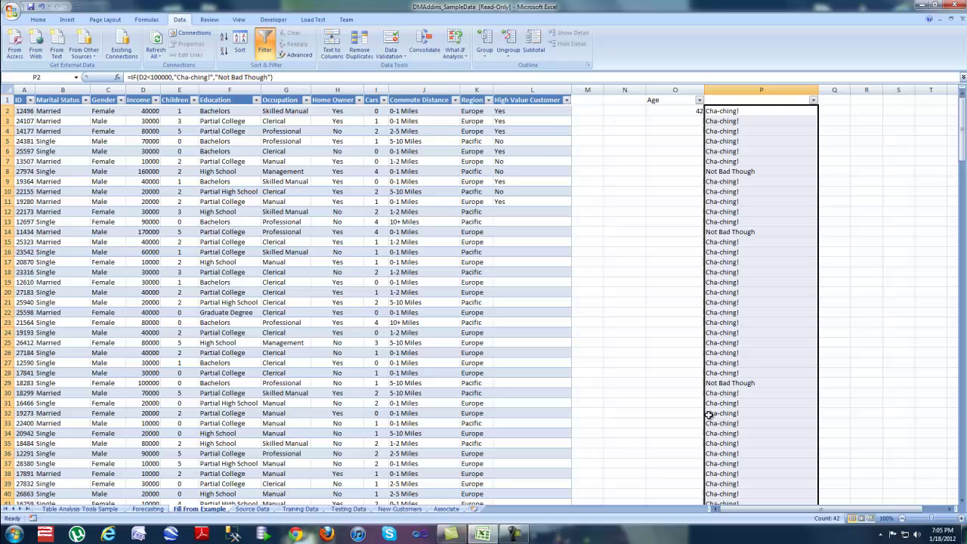
Step: Copy the Age VLOOKUP from O2 down column O and inspect the #N/A in O5
{"action": "left_click", "coordinate": [689, 115]}
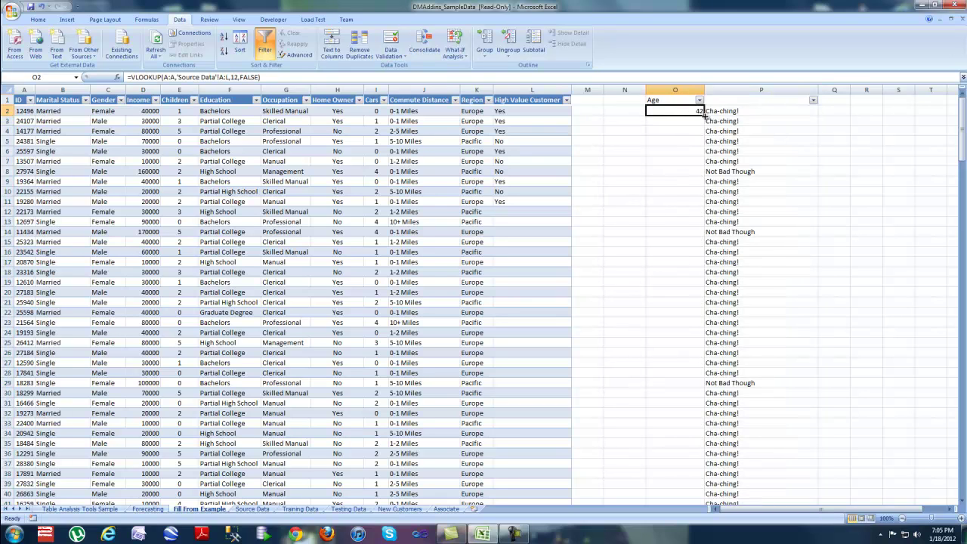
{"action": "double_click", "coordinate": [703, 115]}
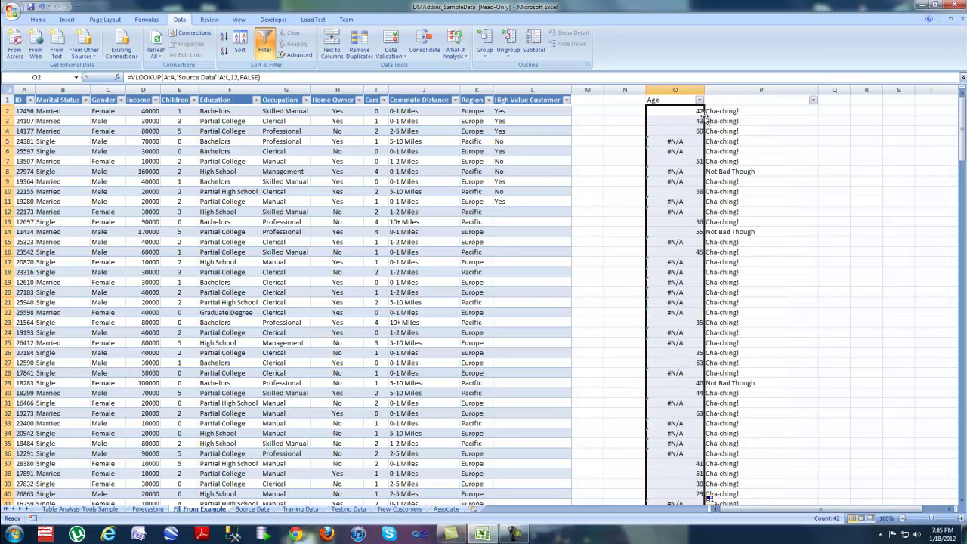
{"action": "left_click", "coordinate": [675, 143]}
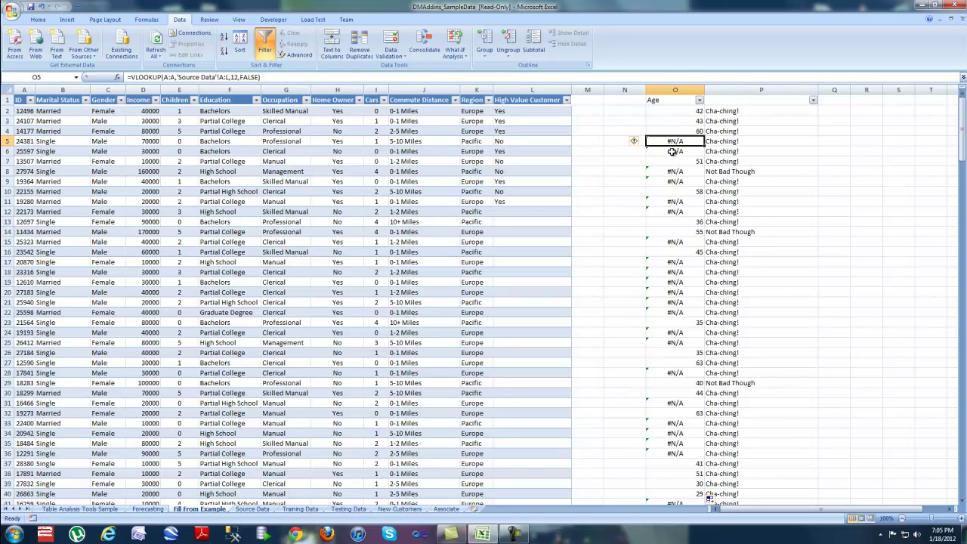
Step: Flip to the Source Data sheet and back to Fill From Example
{"action": "left_click", "coordinate": [253, 509]}
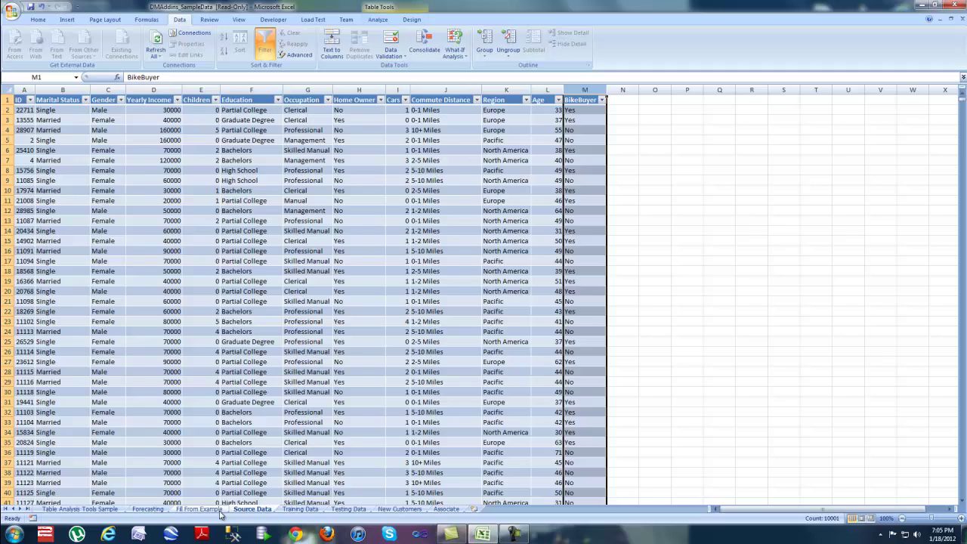
{"action": "left_click", "coordinate": [199, 509]}
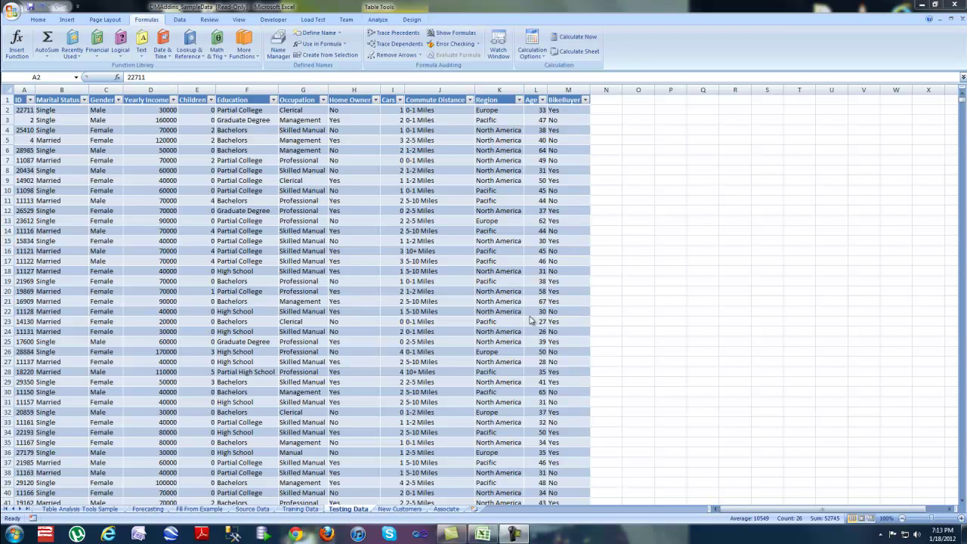
Step: Insert a PivotTable from the Testing_Data table on a new worksheet
{"action": "left_click", "coordinate": [69, 18]}
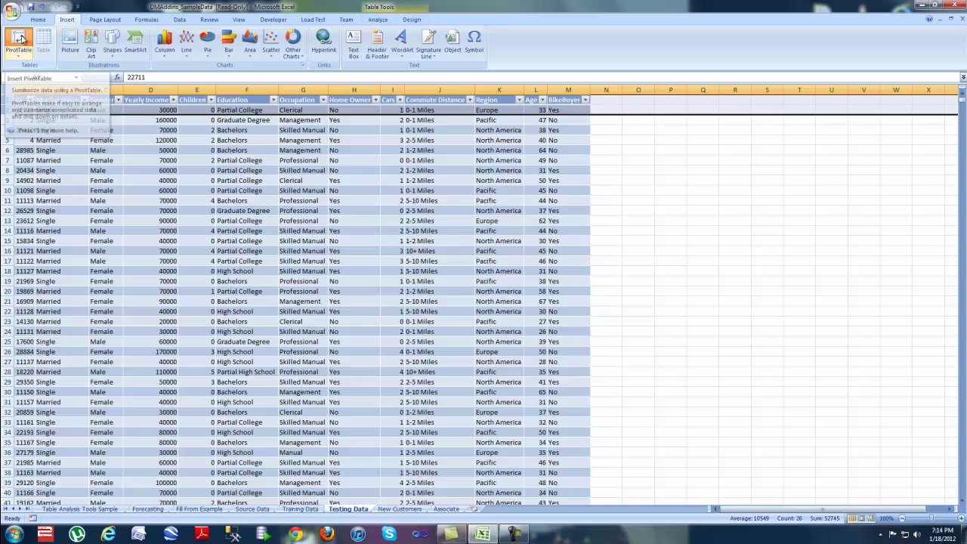
{"action": "left_click", "coordinate": [21, 39]}
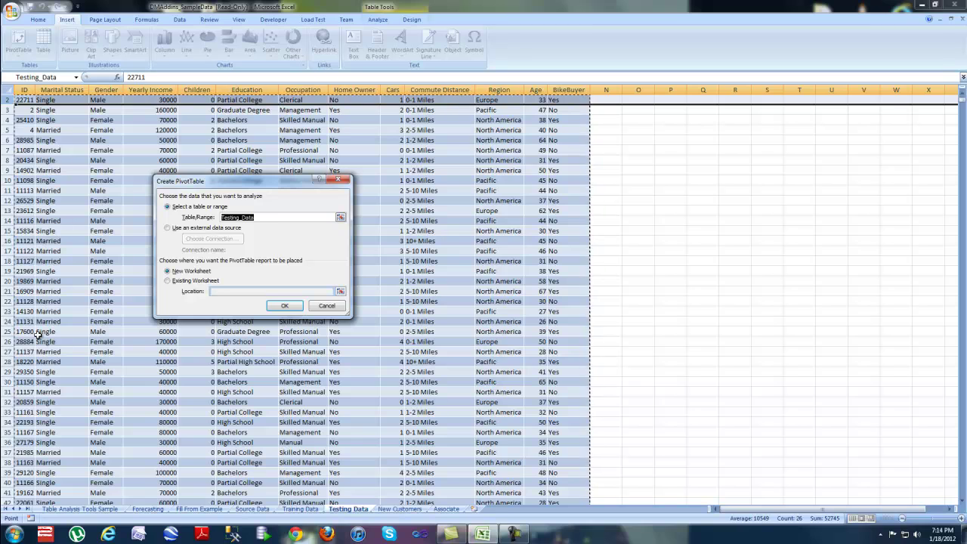
{"action": "left_click", "coordinate": [283, 306]}
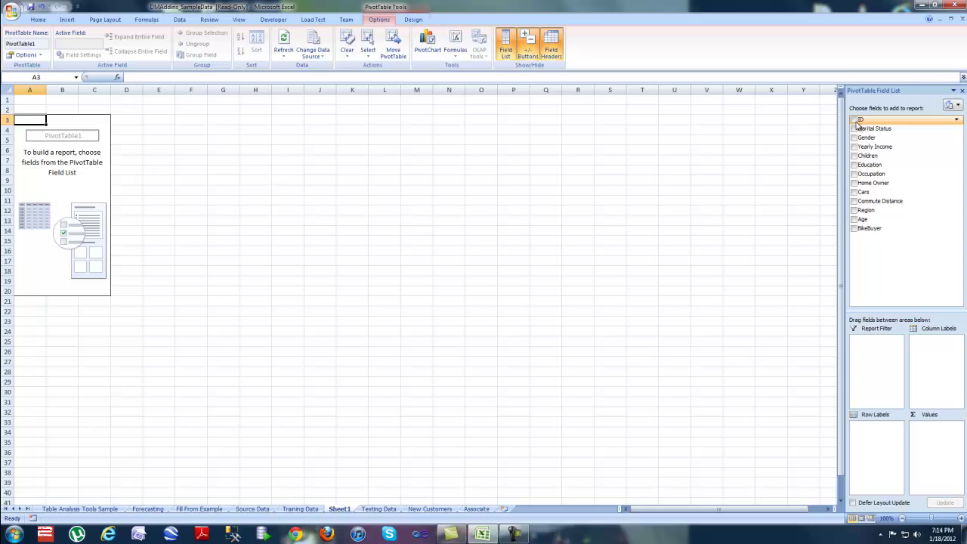
Step: Add ID, Marital Status, Gender, Yearly Income, Children, Education, Occupation and Home Owner to the pivot
{"action": "left_click", "coordinate": [857, 122]}
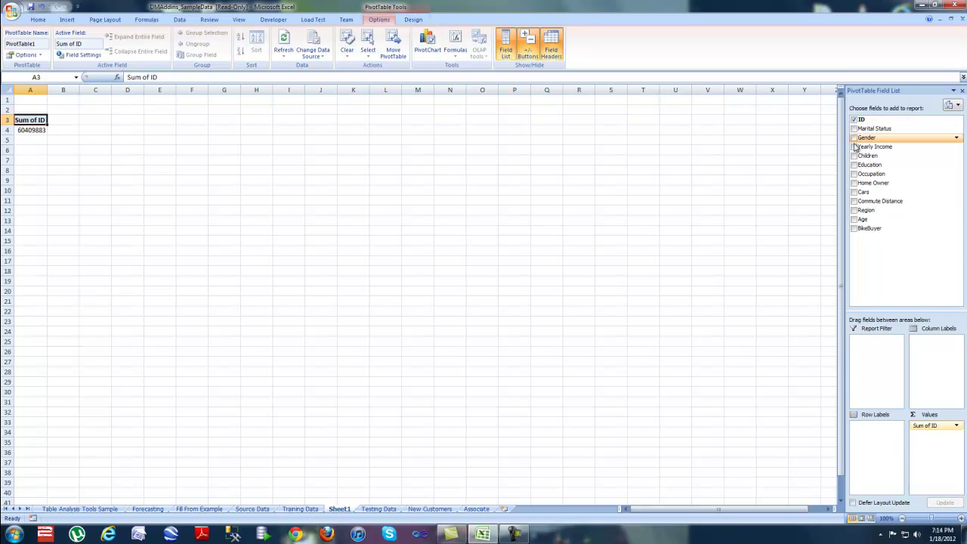
{"action": "left_click", "coordinate": [854, 129]}
{"action": "left_click", "coordinate": [854, 138]}
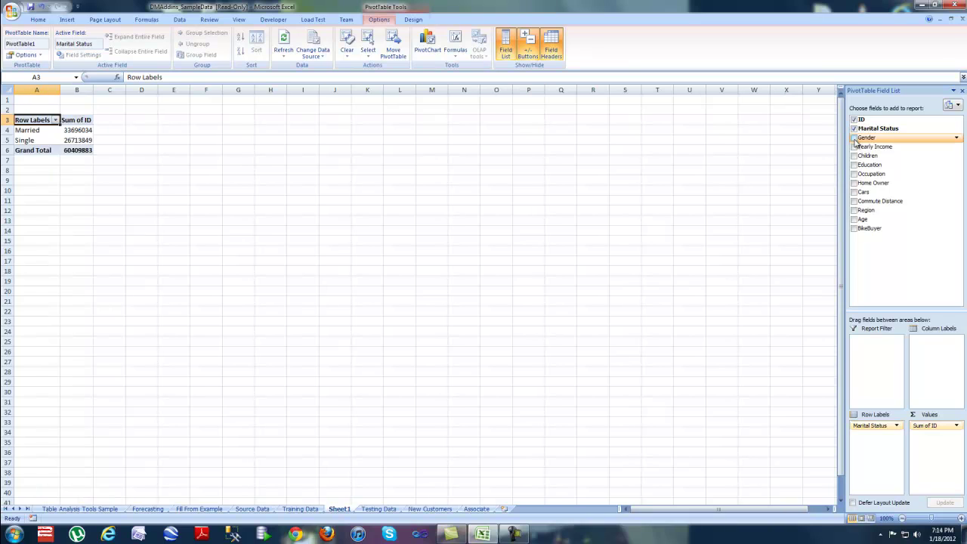
{"action": "left_click", "coordinate": [855, 147]}
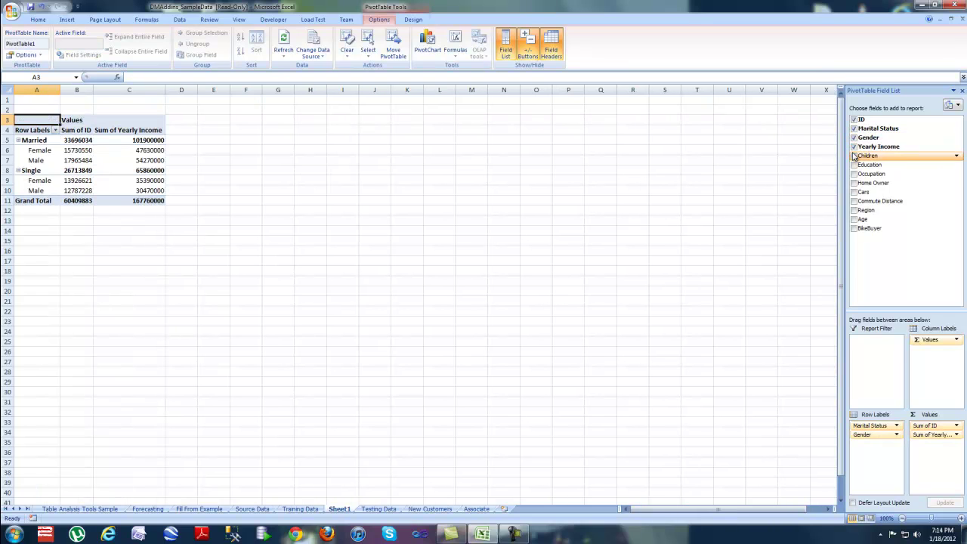
{"action": "left_click", "coordinate": [855, 157]}
{"action": "left_click", "coordinate": [855, 165]}
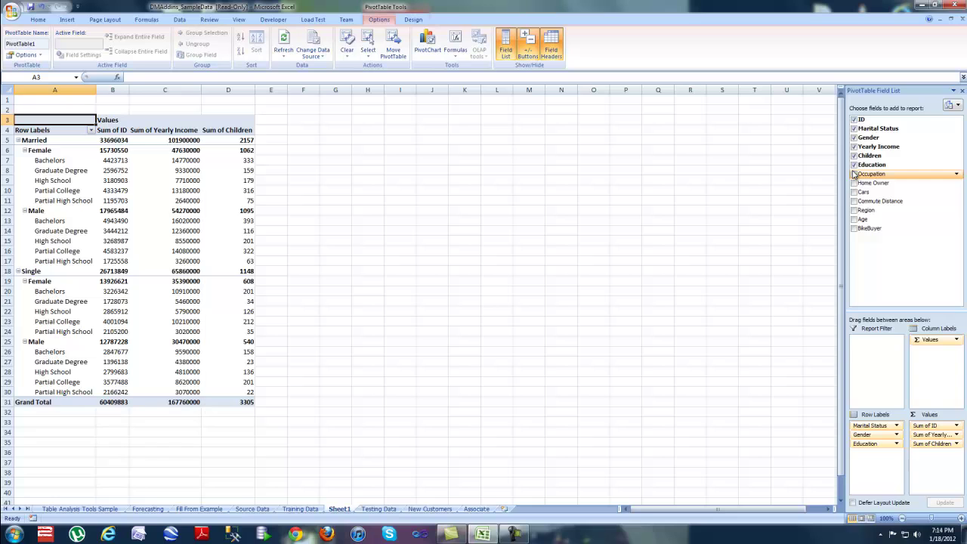
{"action": "left_click", "coordinate": [855, 175]}
{"action": "left_click", "coordinate": [854, 184]}
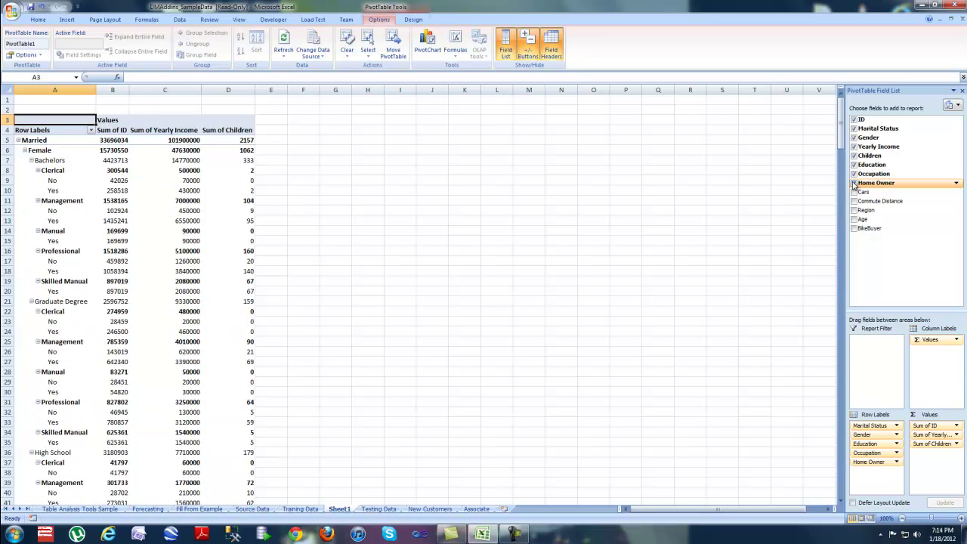
Step: Remove Home Owner, Occupation and Children from the pivot table
{"action": "left_click", "coordinate": [855, 193]}
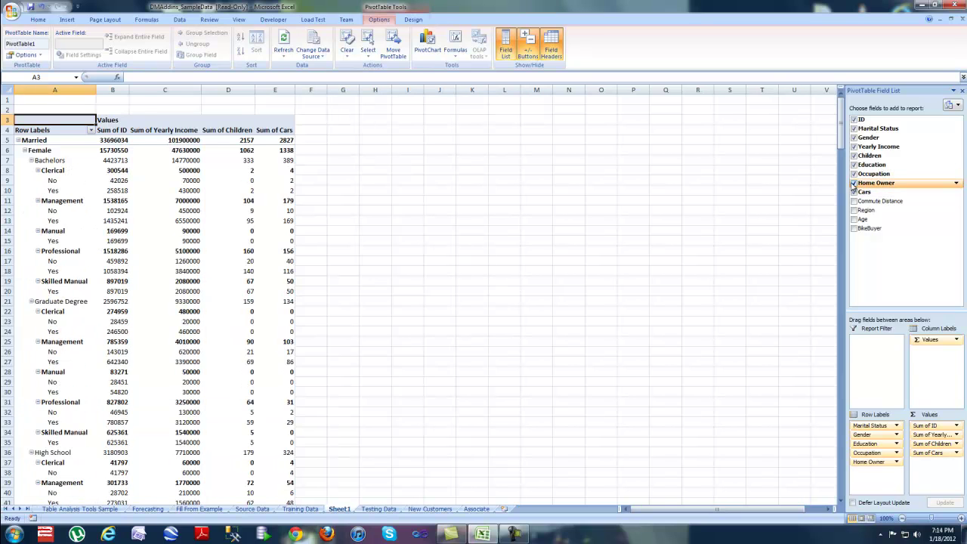
{"action": "left_click", "coordinate": [855, 184]}
{"action": "left_click", "coordinate": [854, 174]}
{"action": "left_click", "coordinate": [855, 157]}
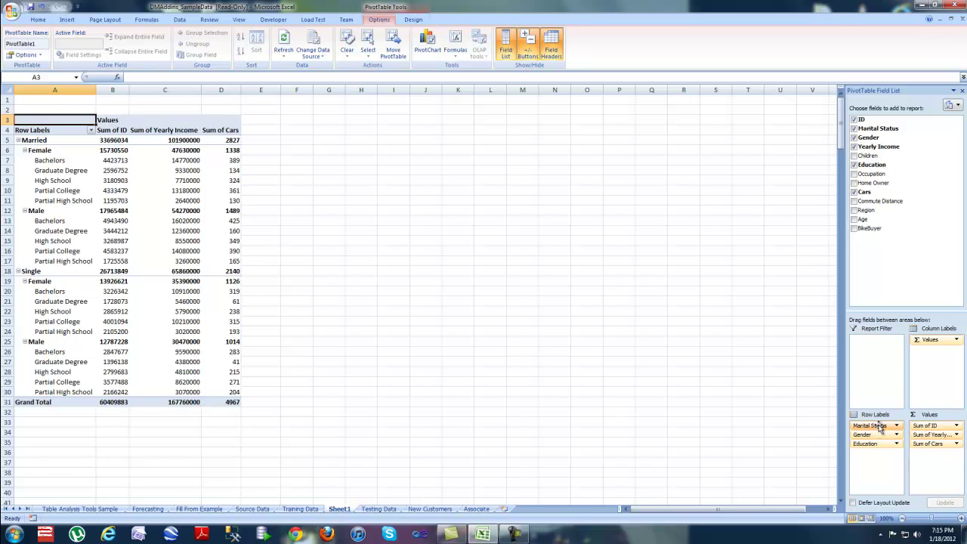
Step: Clear Marital Status, Gender, Education and all value fields out of the pivot table
{"action": "left_click_drag", "start_coordinate": [878, 427], "coordinate": [744, 282]}
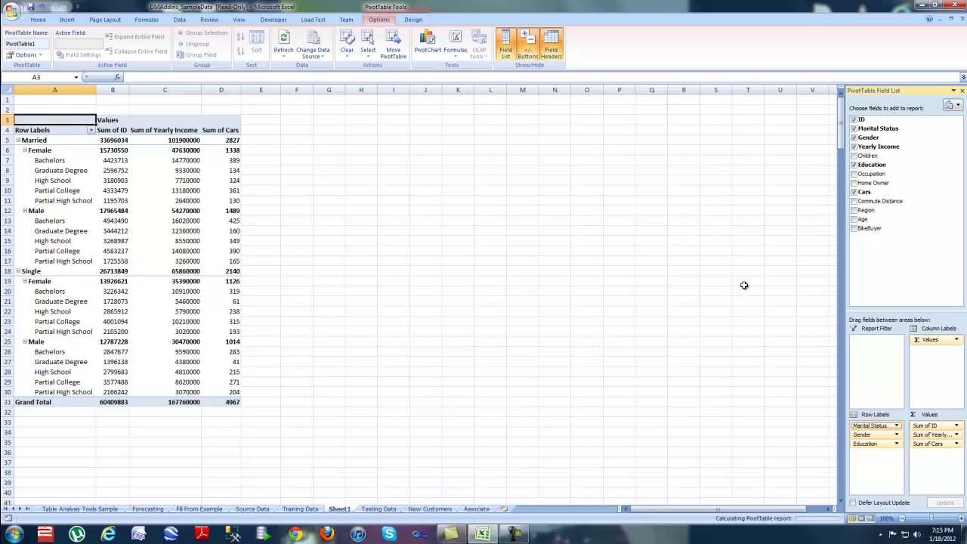
{"action": "left_click_drag", "start_coordinate": [868, 425], "coordinate": [786, 352]}
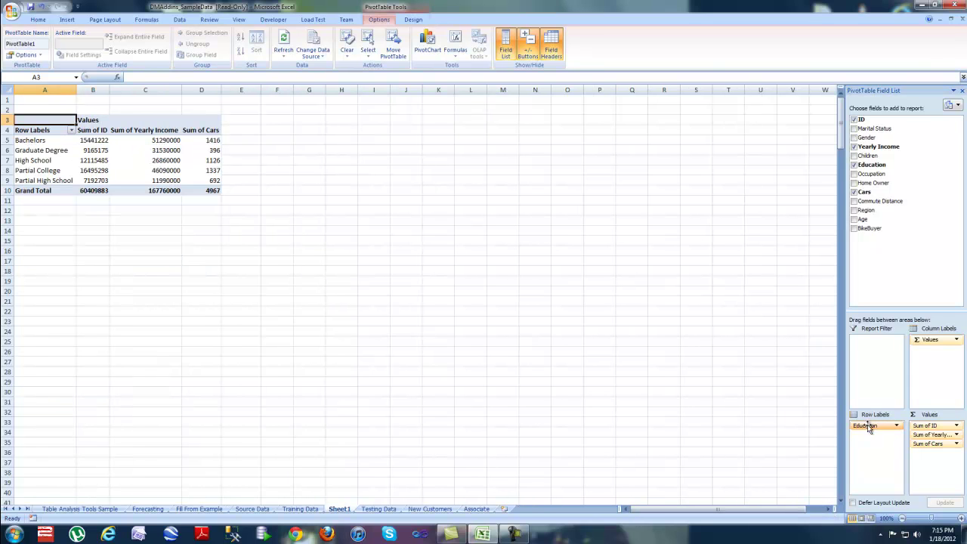
{"action": "left_click_drag", "start_coordinate": [865, 425], "coordinate": [729, 279]}
{"action": "left_click_drag", "start_coordinate": [939, 342], "coordinate": [695, 242]}
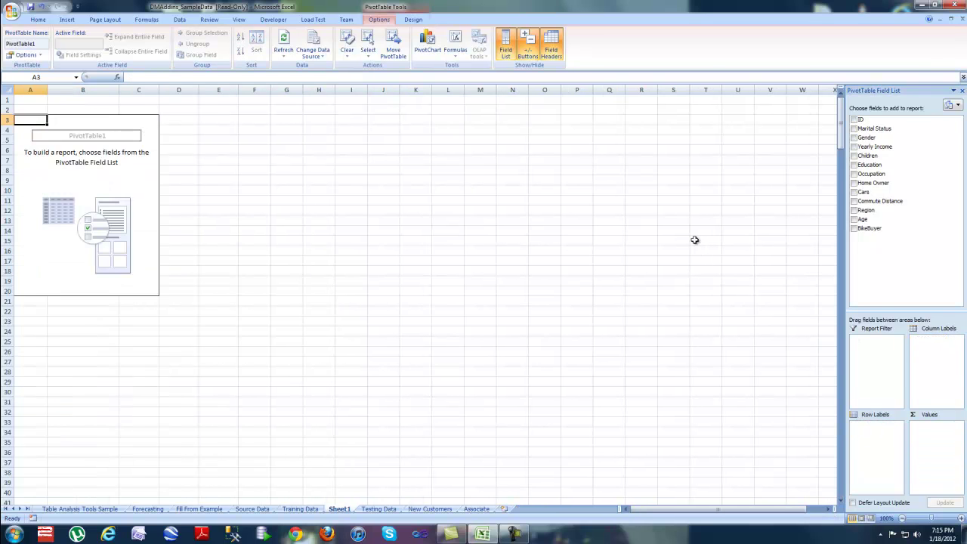
Step: Set Gender as the row field and add Count of Gender: Female 1469, Male 1531
{"action": "left_click", "coordinate": [854, 138]}
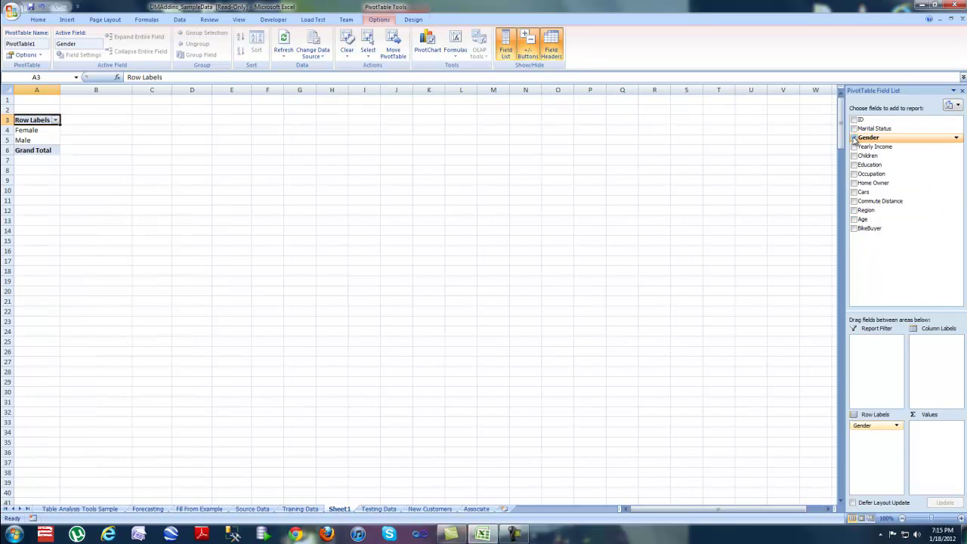
{"action": "left_click_drag", "start_coordinate": [877, 429], "coordinate": [937, 429]}
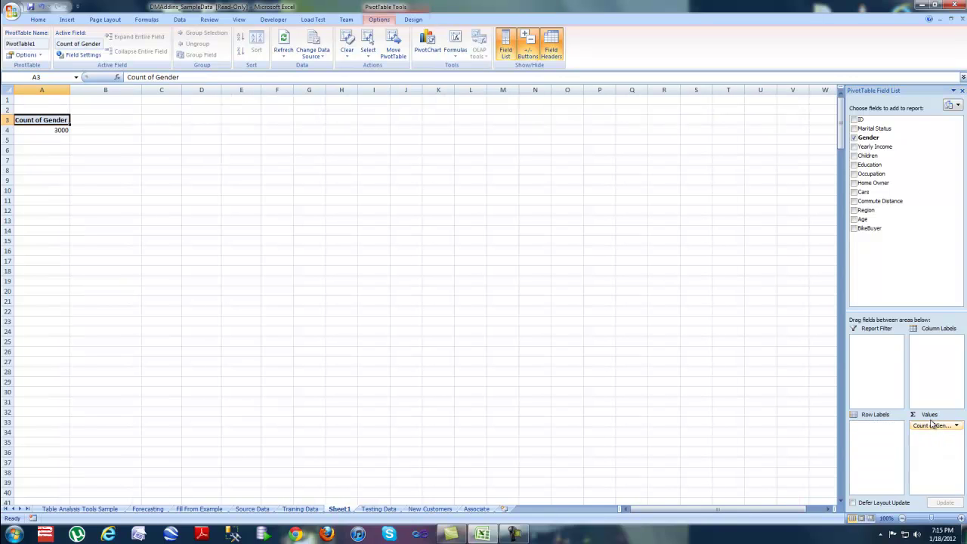
{"action": "left_click_drag", "start_coordinate": [929, 429], "coordinate": [869, 434]}
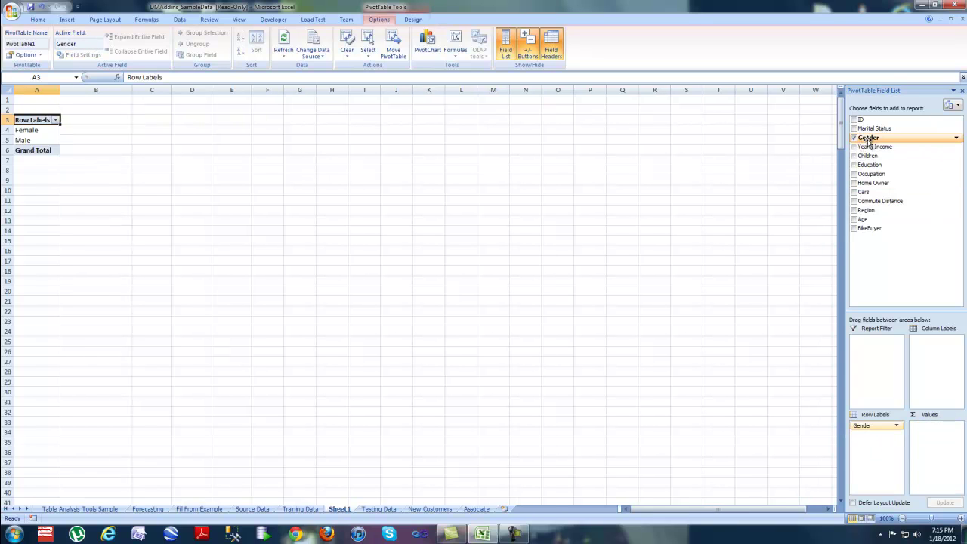
{"action": "left_click_drag", "start_coordinate": [867, 137], "coordinate": [935, 437]}
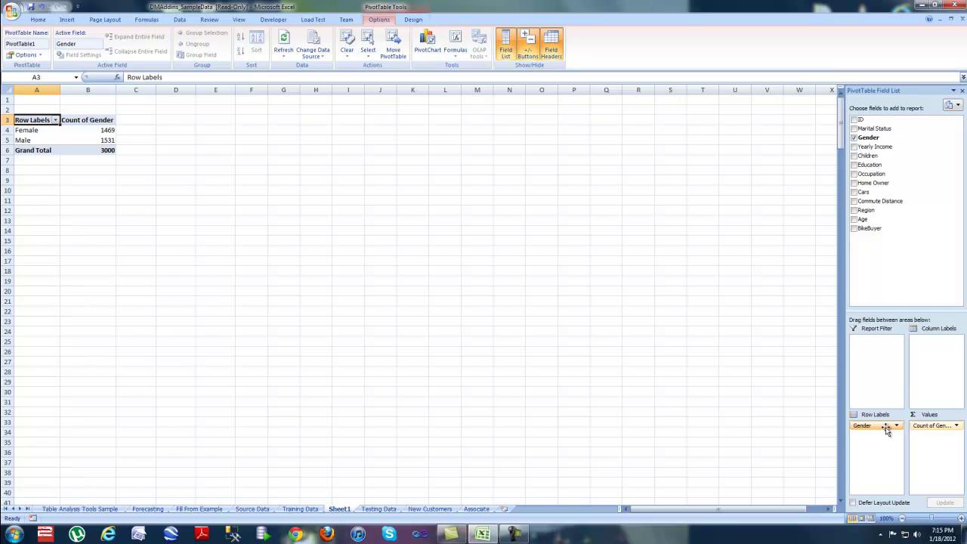
Step: Add Sum of Children to the pivot and compare the Female and Male totals
{"action": "left_click", "coordinate": [854, 156]}
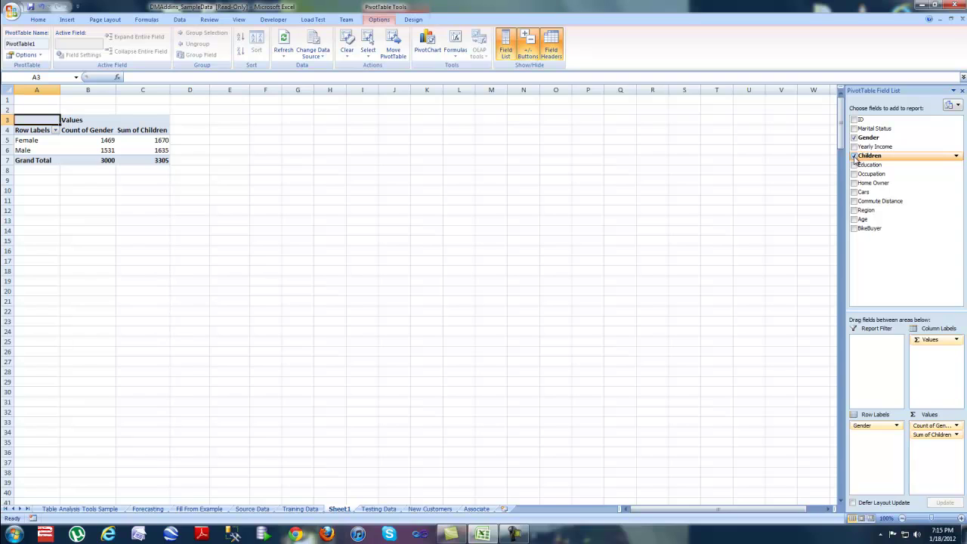
{"action": "left_click", "coordinate": [149, 141]}
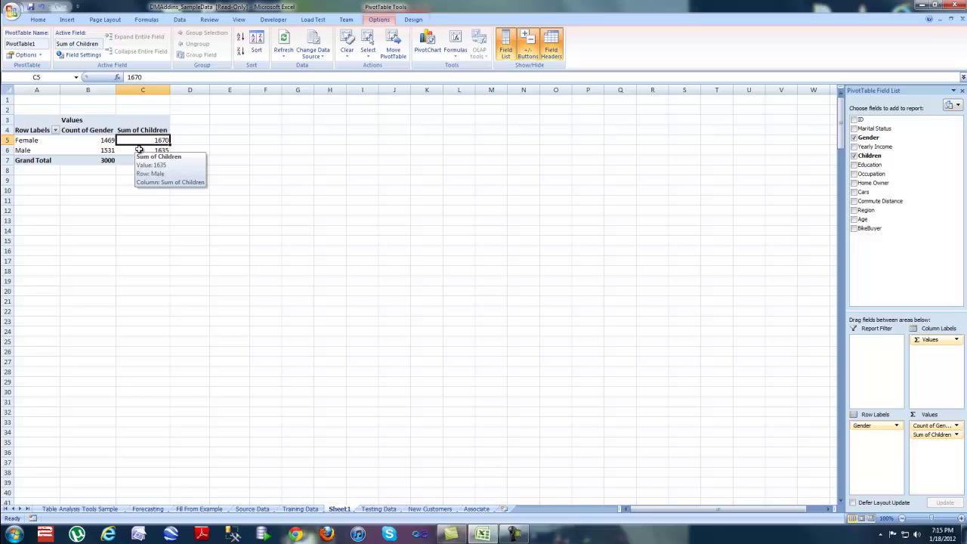
{"action": "left_click", "coordinate": [23, 144]}
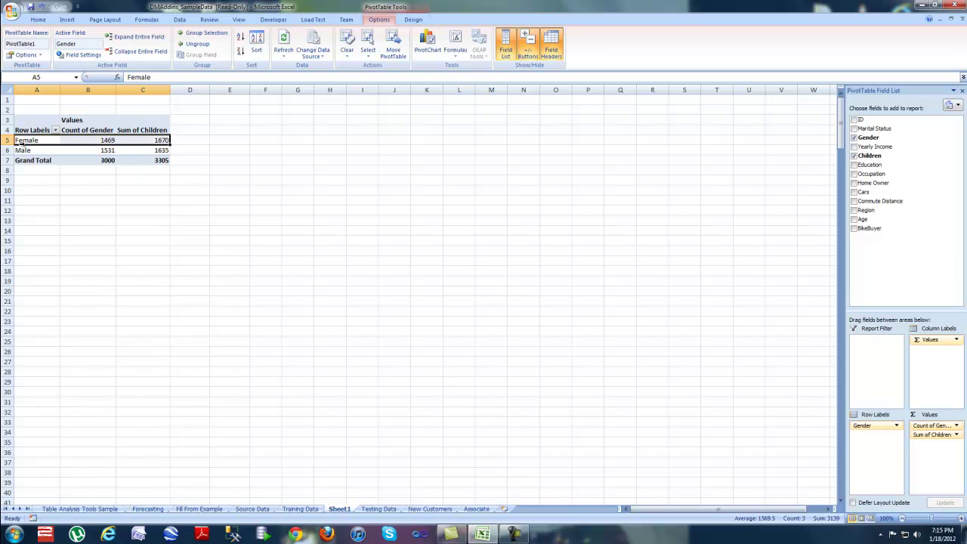
{"action": "left_click", "coordinate": [33, 153]}
{"action": "left_click", "coordinate": [156, 149]}
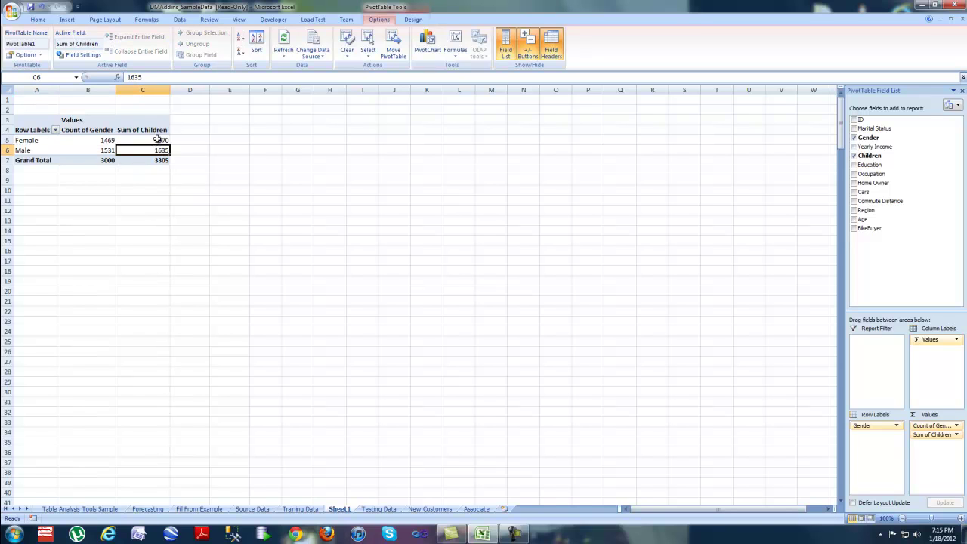
{"action": "left_click", "coordinate": [155, 139]}
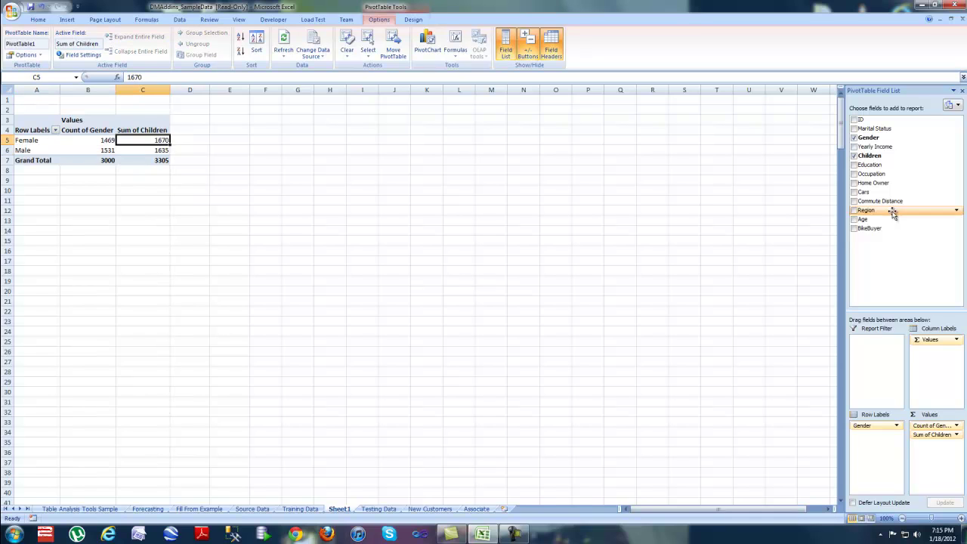
Step: Break each gender down by Education, adding Occupation briefly and then removing it
{"action": "left_click", "coordinate": [854, 165]}
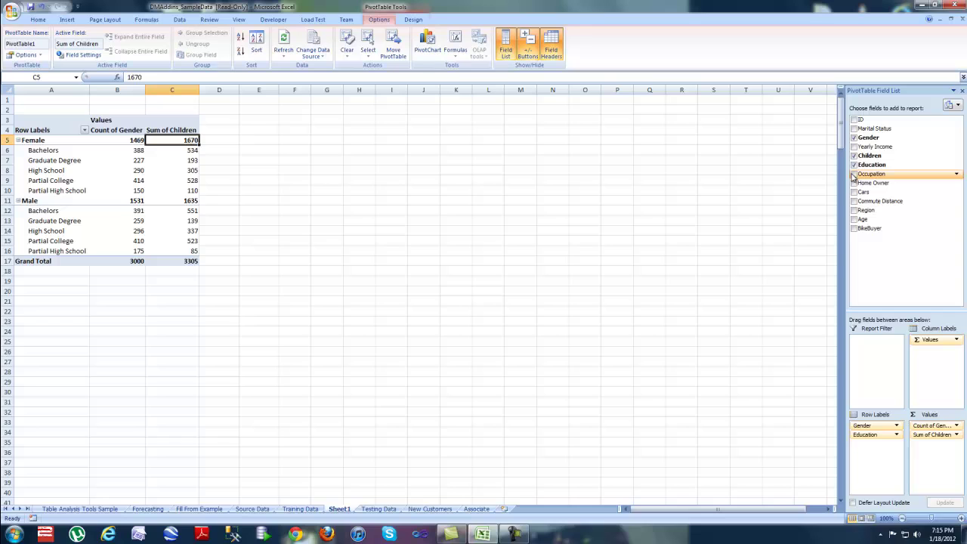
{"action": "left_click", "coordinate": [854, 175]}
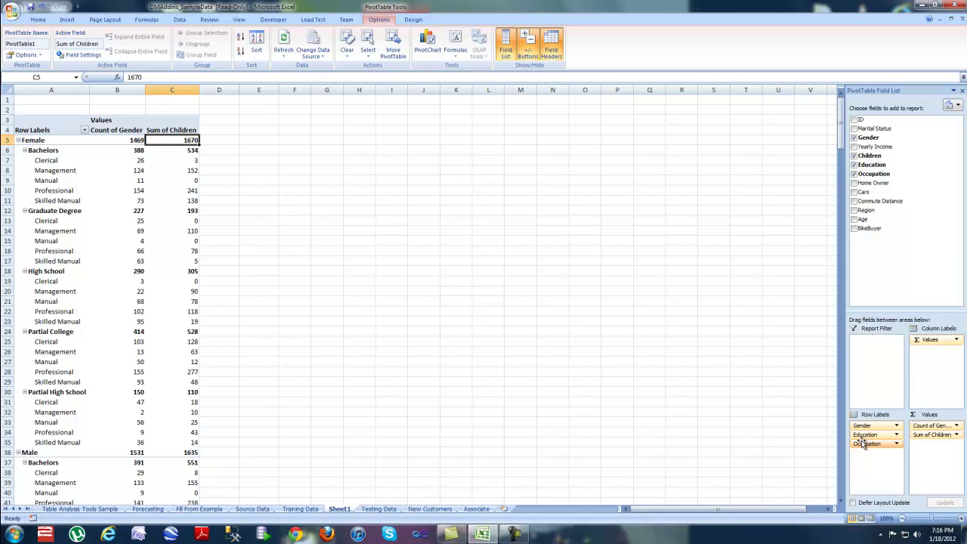
{"action": "left_click_drag", "start_coordinate": [865, 443], "coordinate": [915, 269]}
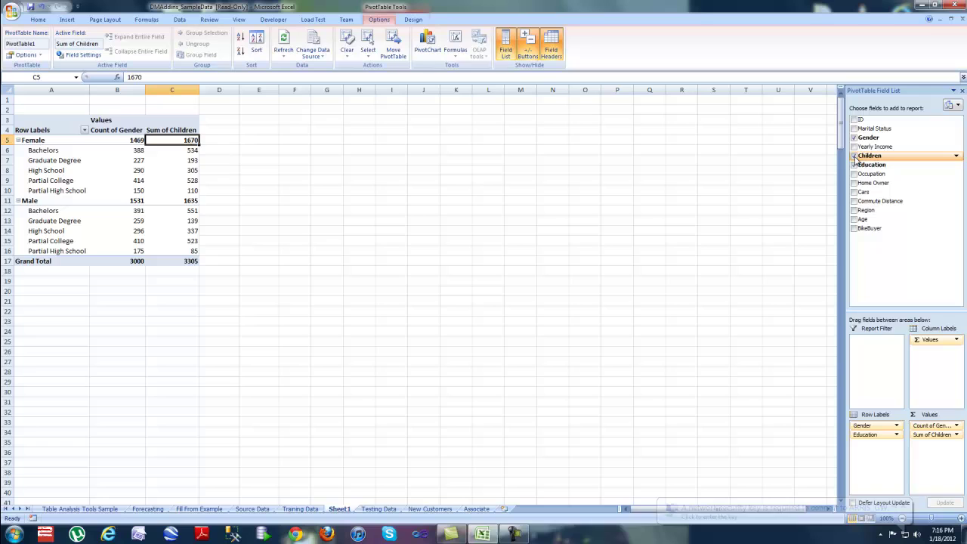
{"action": "left_click", "coordinate": [855, 157]}
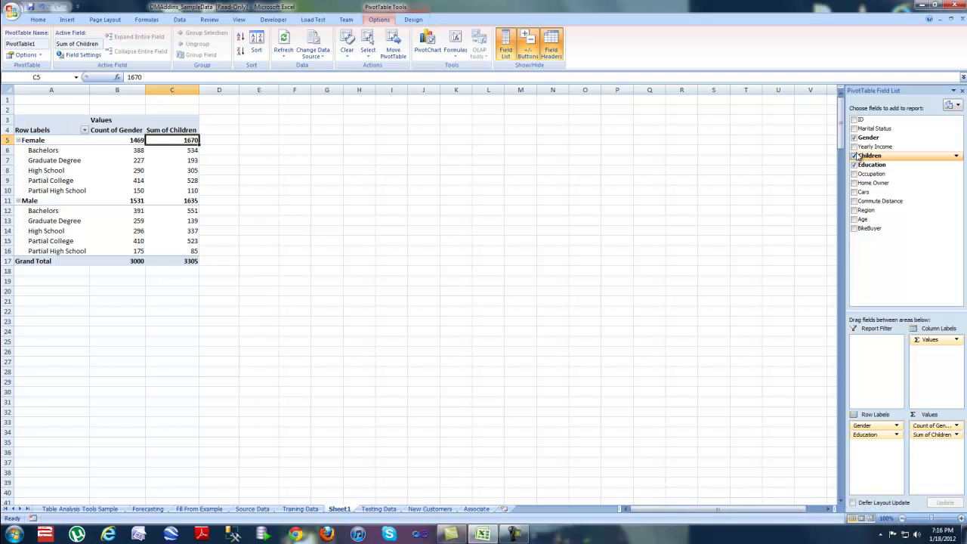
Step: Rename the pivot's sheet to 'Pivot on Gender and Education'
{"action": "right_click", "coordinate": [340, 509]}
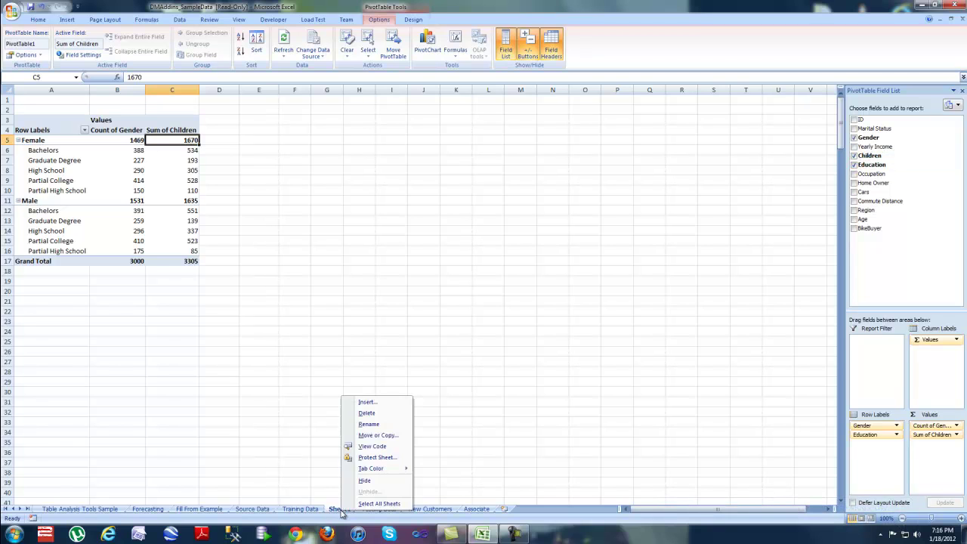
{"action": "left_click", "coordinate": [380, 426]}
{"action": "type", "text": "Pivot on"}
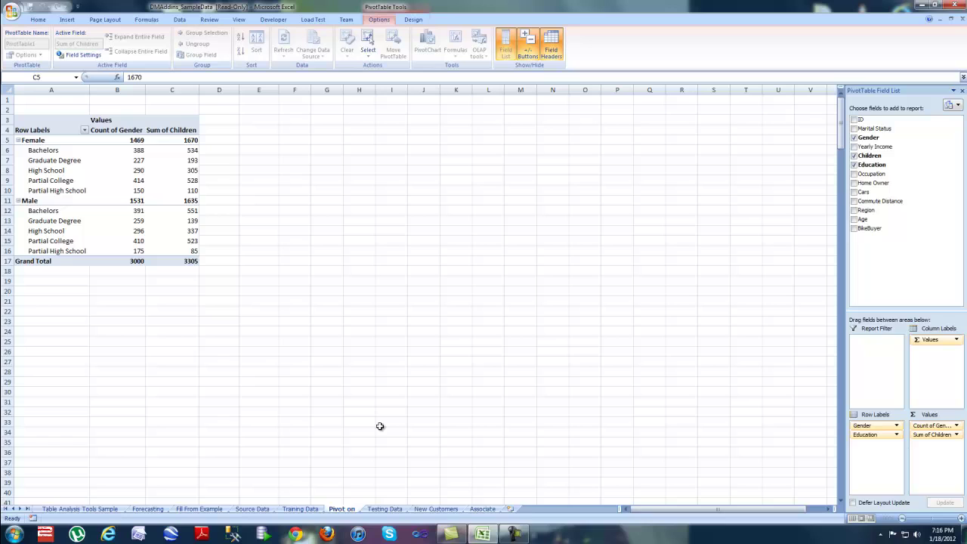
{"action": "type", "text": " Gender"}
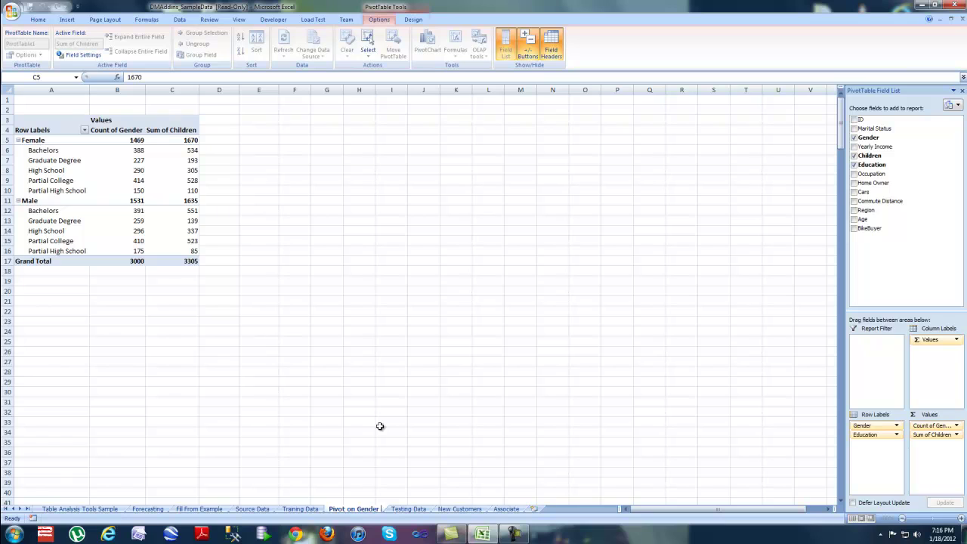
{"action": "type", "text": " and "}
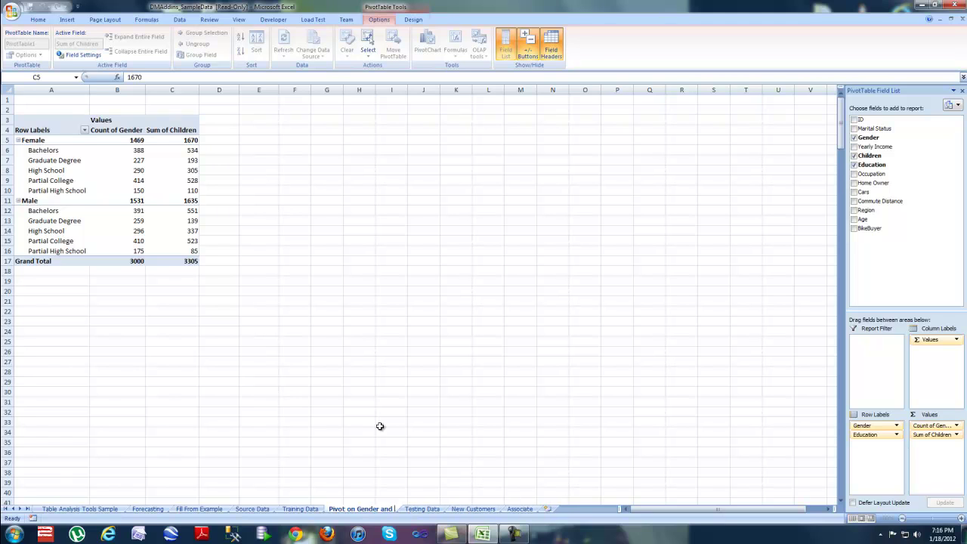
{"action": "type", "text": "Education"}
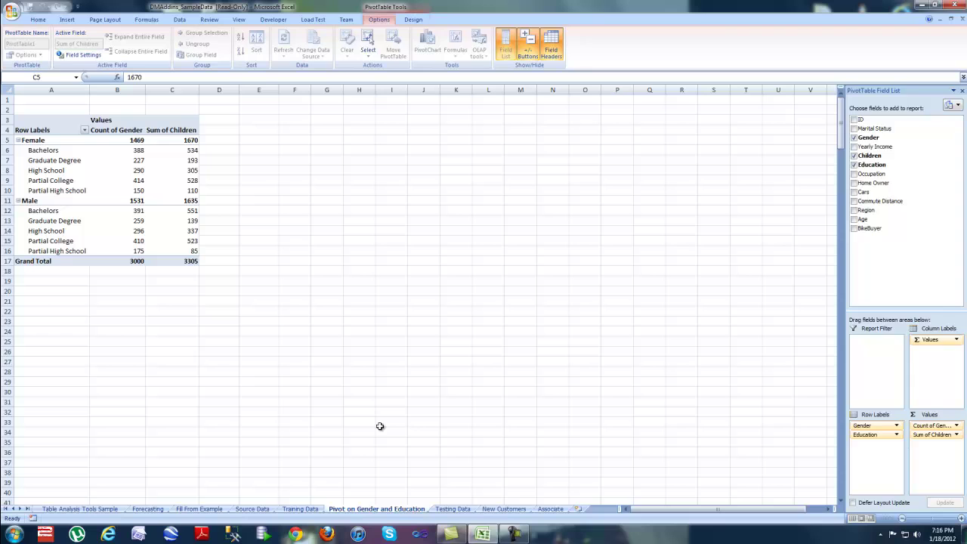
{"action": "left_click", "coordinate": [379, 426]}
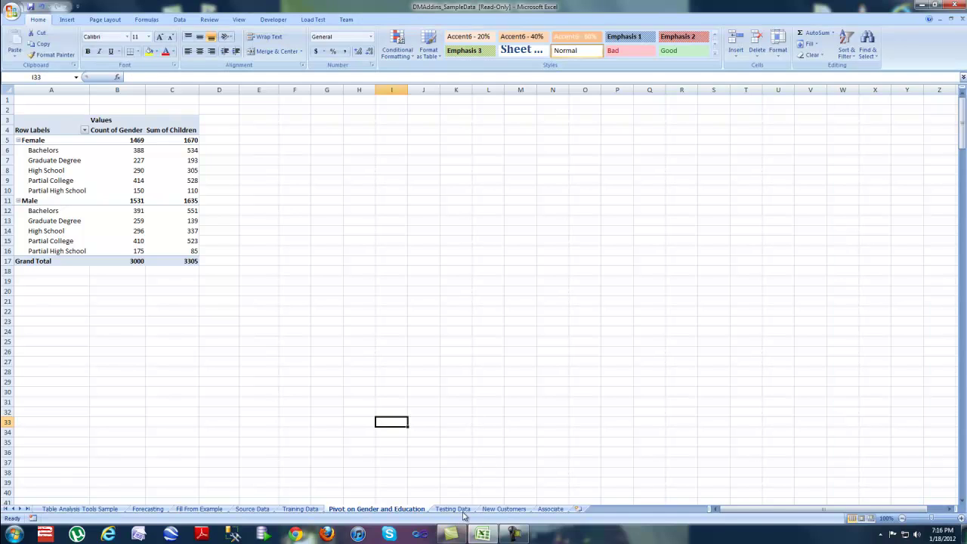
Step: Insert a new pivot table on a new sheet from the Testing Data sheet
{"action": "left_click", "coordinate": [461, 511]}
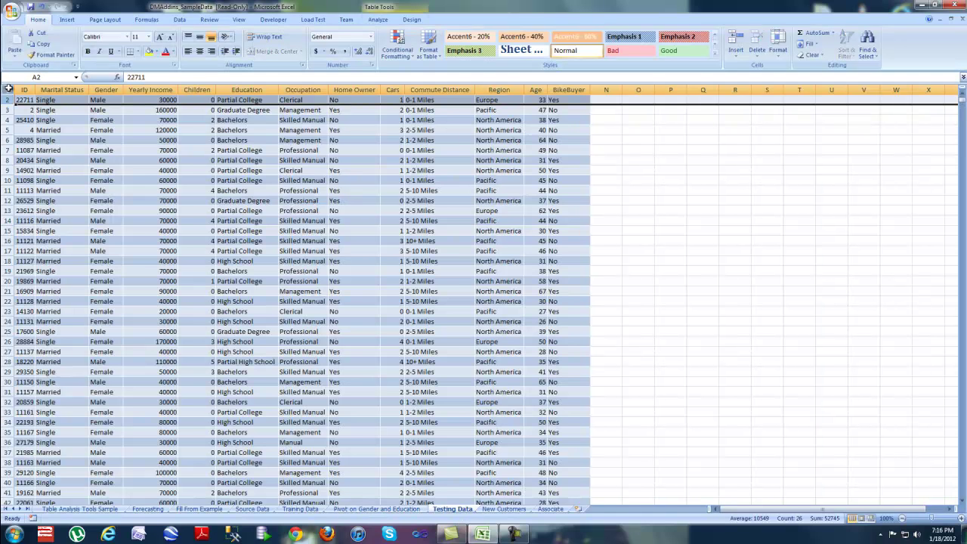
{"action": "left_click", "coordinate": [67, 19]}
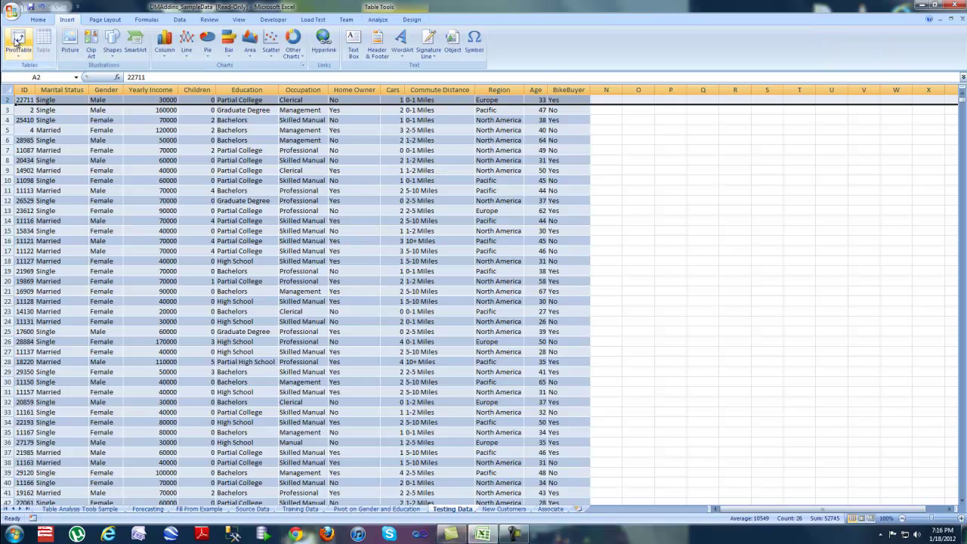
{"action": "left_click", "coordinate": [18, 42]}
{"action": "left_click", "coordinate": [275, 305]}
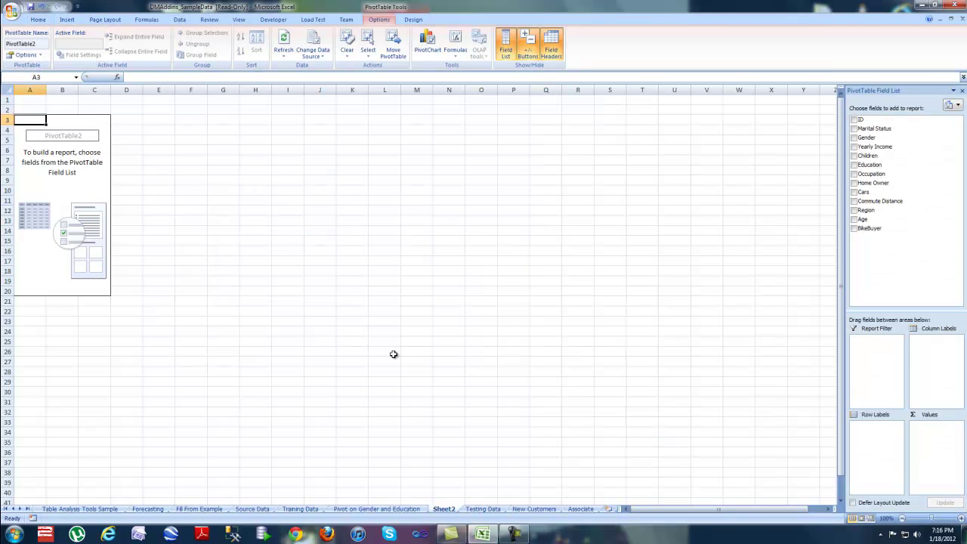
Step: Build the pivot with Region rows broken down by Yearly Income, summing Age
{"action": "left_click", "coordinate": [854, 210]}
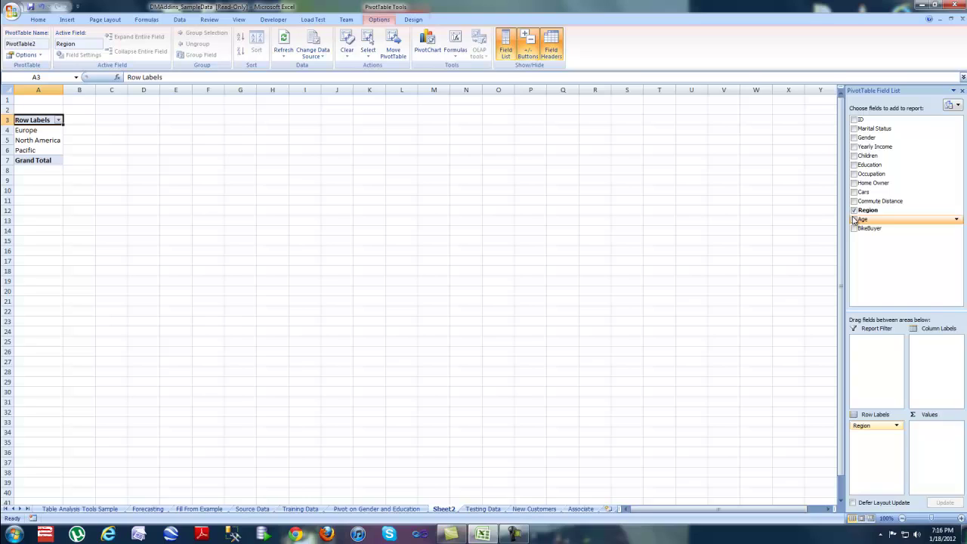
{"action": "left_click", "coordinate": [854, 219]}
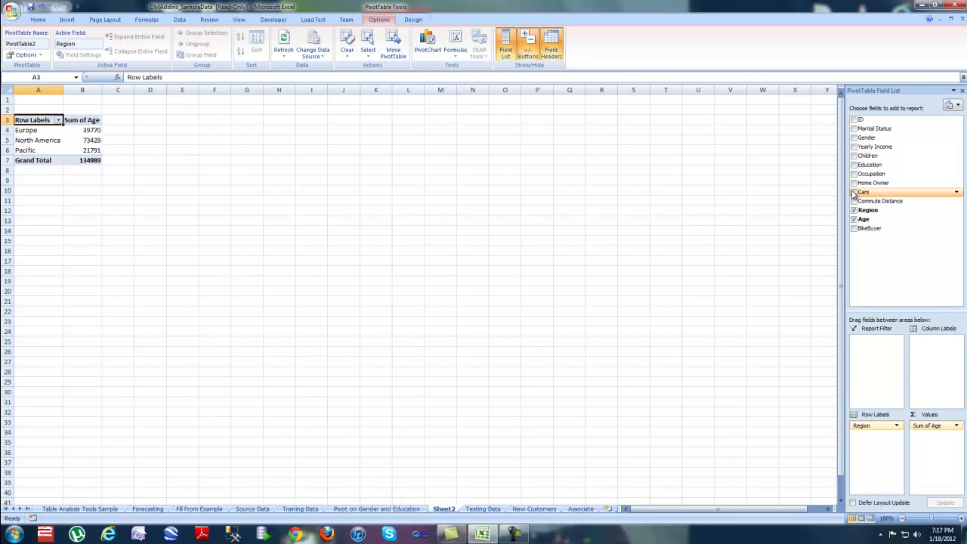
{"action": "left_click", "coordinate": [853, 146]}
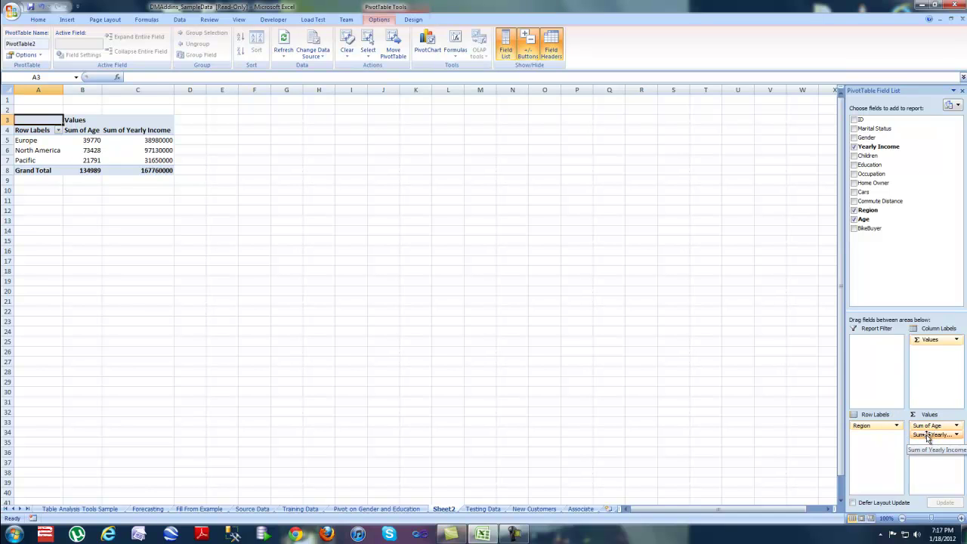
{"action": "left_click_drag", "start_coordinate": [927, 436], "coordinate": [869, 453]}
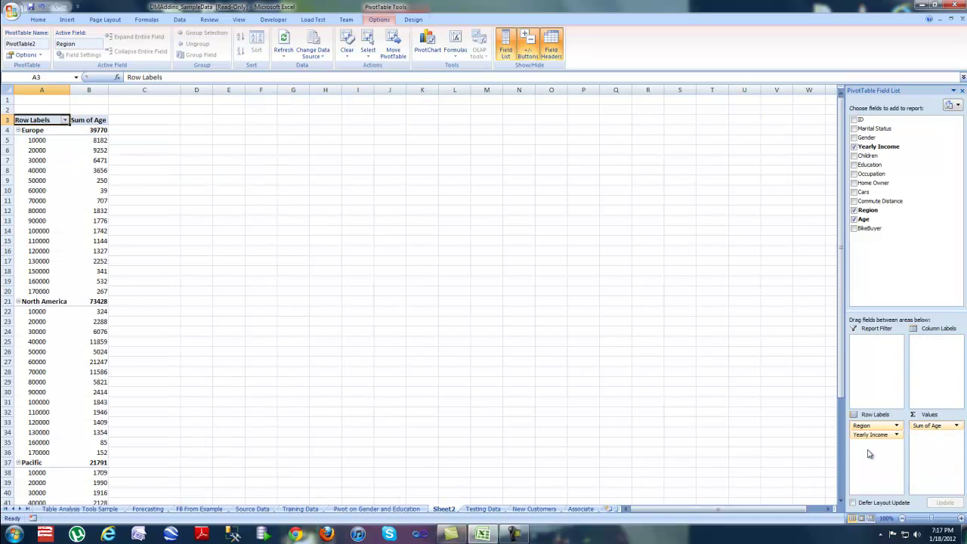
{"action": "left_click", "coordinate": [323, 362]}
{"action": "scroll", "coordinate": [240, 342], "scroll_direction": "down", "scroll_amount": 5}
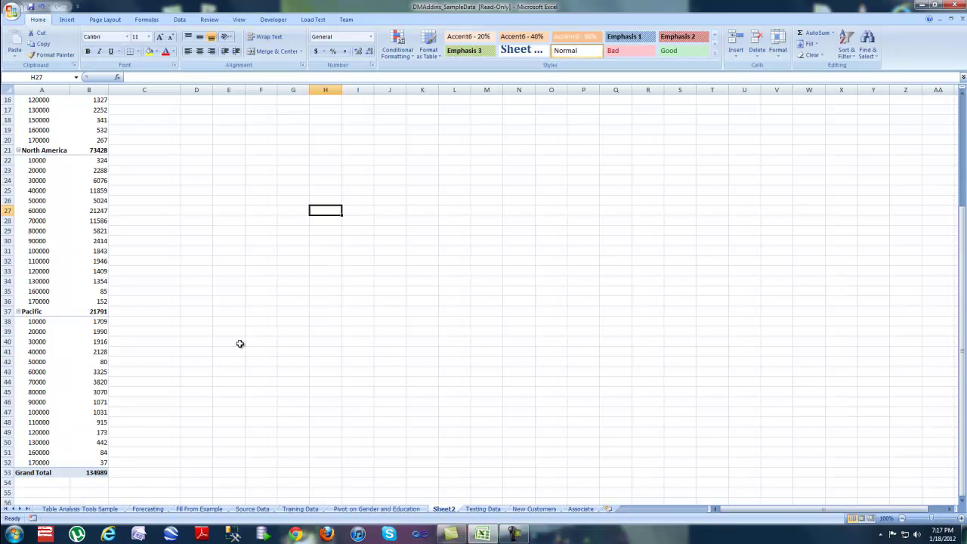
{"action": "scroll", "coordinate": [240, 344], "scroll_direction": "up", "scroll_amount": 5}
{"action": "left_click", "coordinate": [172, 161]}
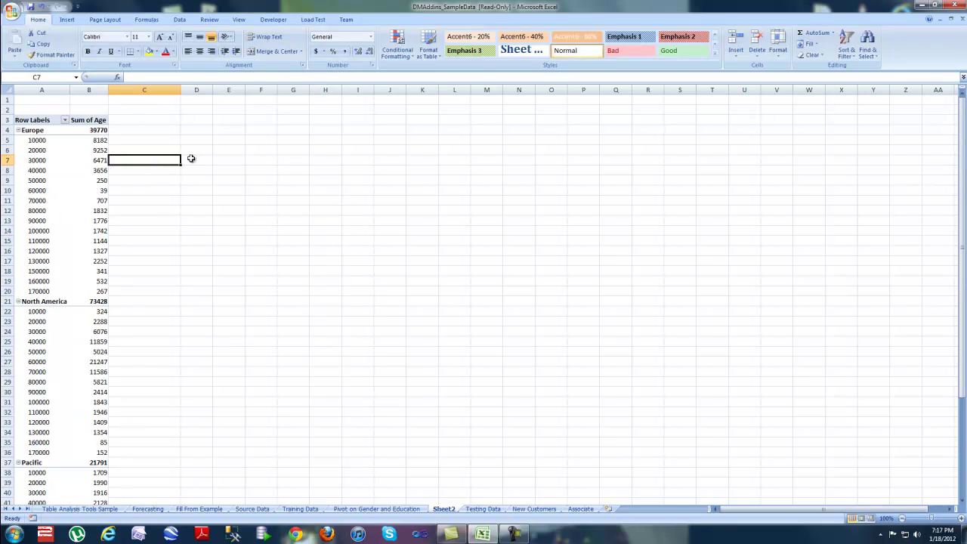
Step: Show the Sheet2 pivot's field list and bring up its Refresh option
{"action": "left_click", "coordinate": [35, 120]}
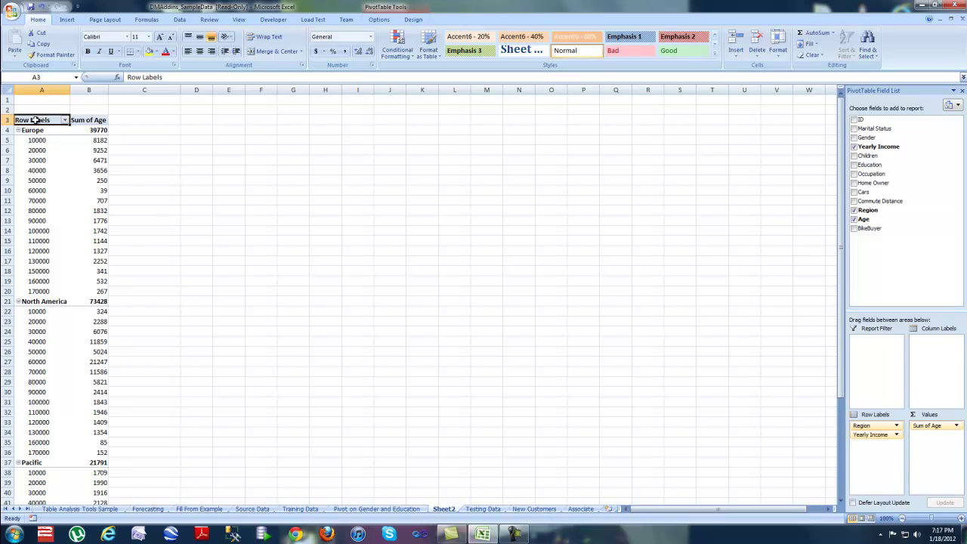
{"action": "right_click", "coordinate": [36, 120]}
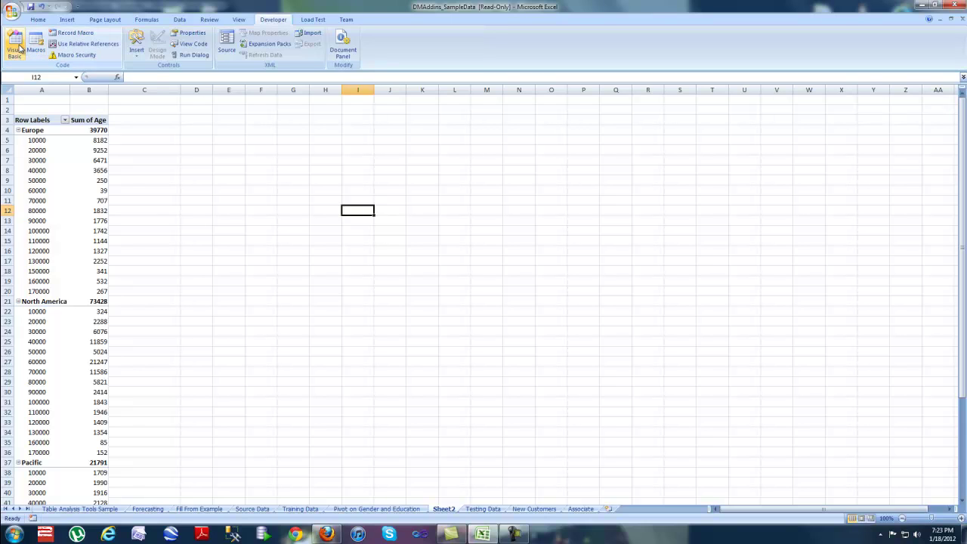
{"action": "left_click", "coordinate": [37, 43]}
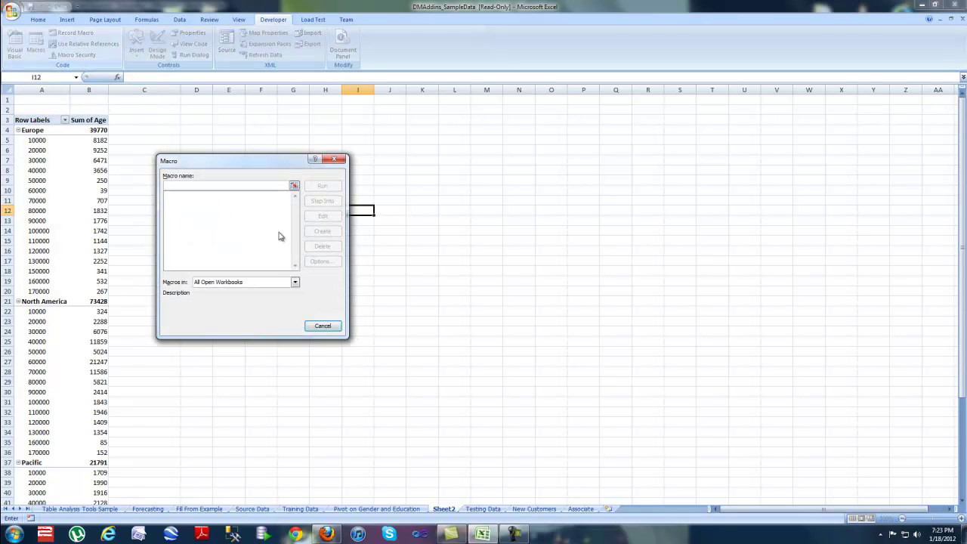
{"action": "left_click", "coordinate": [323, 326]}
{"action": "key", "text": "alt+F11"}
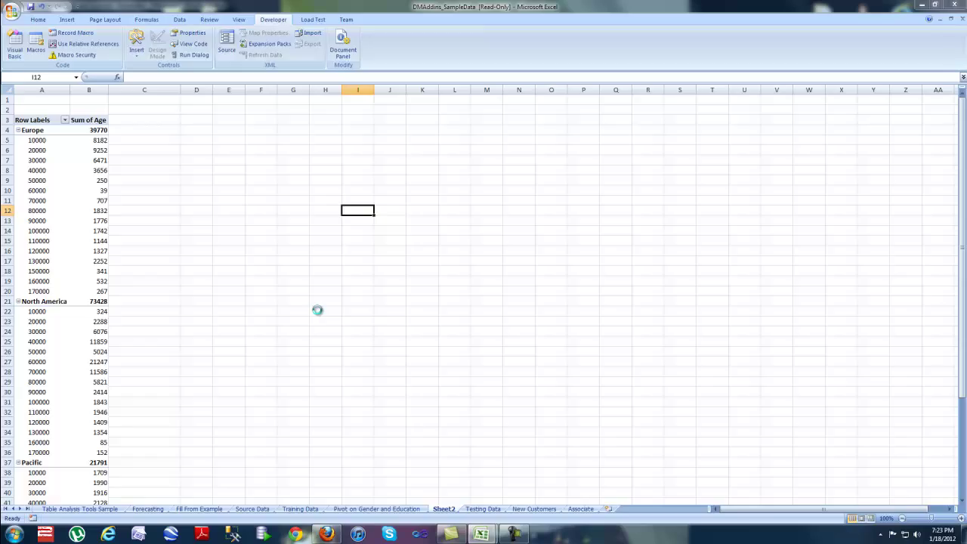
{"action": "left_click", "coordinate": [51, 17]}
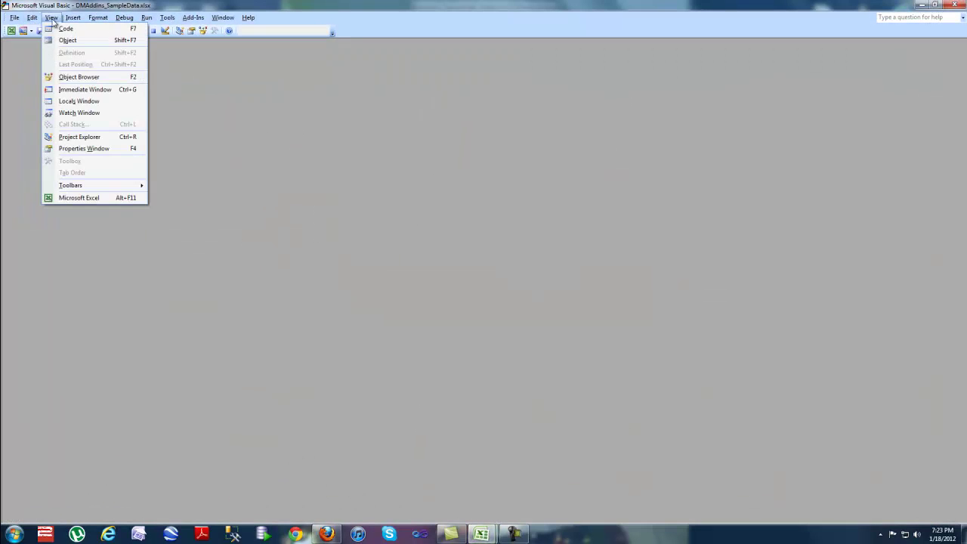
{"action": "left_click", "coordinate": [956, 6]}
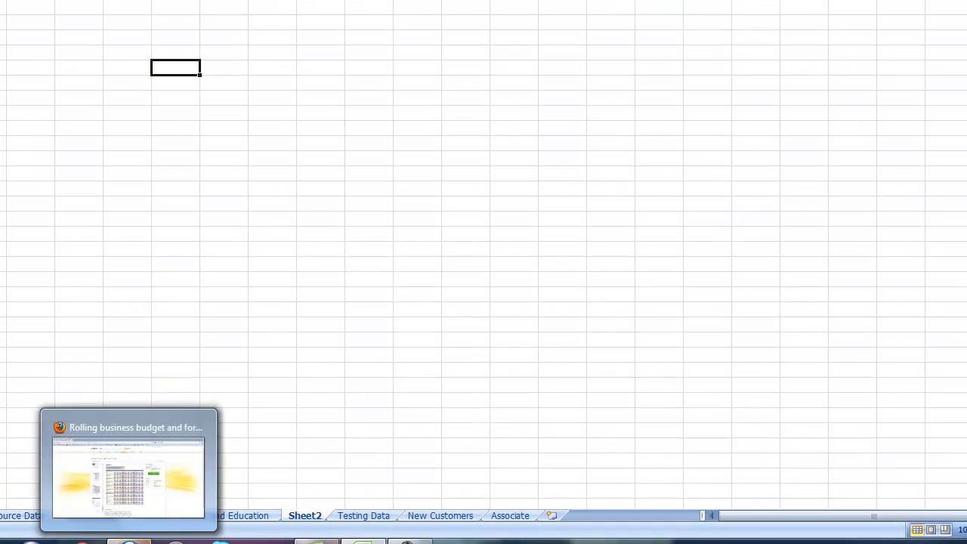
Step: In the browser, preview loan and forecast templates such as Smoothing Forecast Analysis and Forecasting Report
{"action": "left_click", "coordinate": [140, 511]}
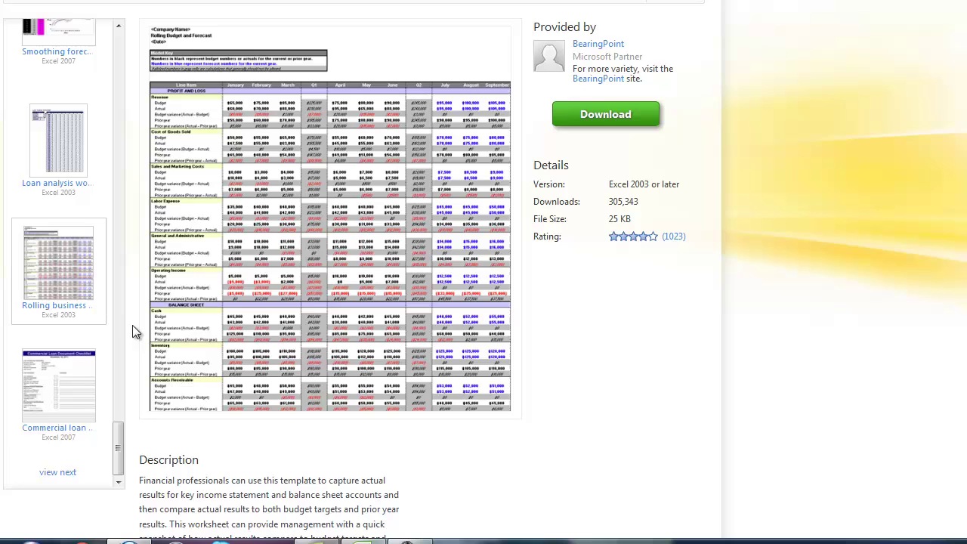
{"action": "left_click", "coordinate": [72, 388]}
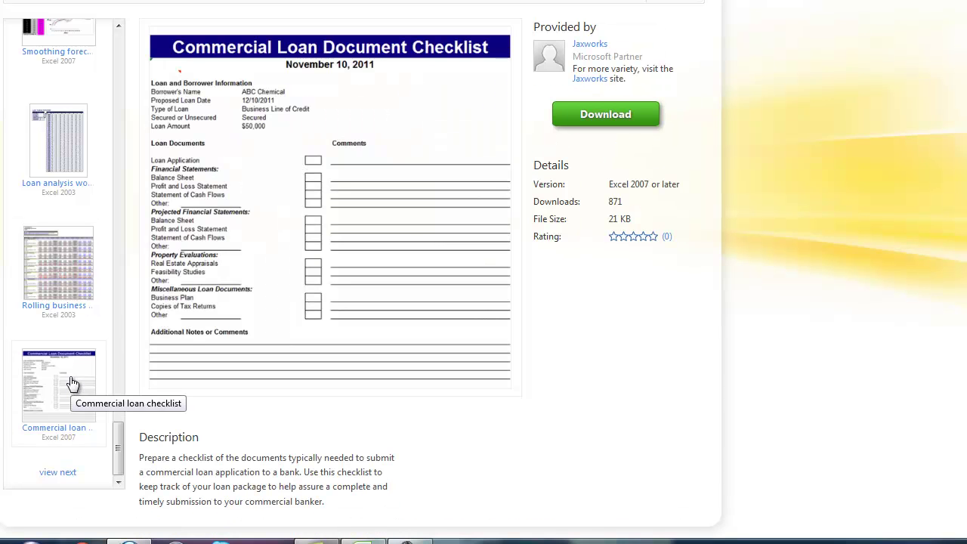
{"action": "left_click", "coordinate": [50, 298]}
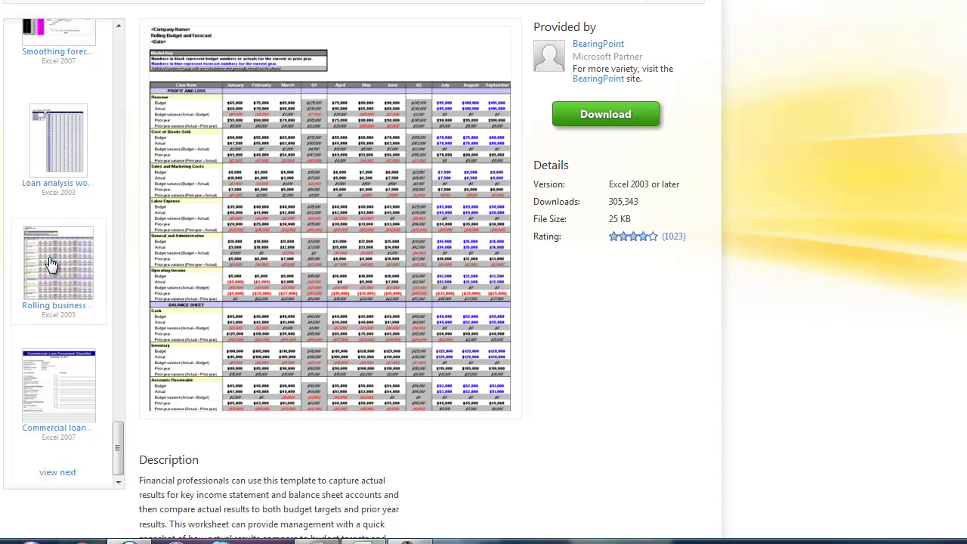
{"action": "left_click", "coordinate": [65, 156]}
{"action": "left_click", "coordinate": [91, 34]}
{"action": "scroll", "coordinate": [83, 113], "scroll_direction": "up", "scroll_amount": 5}
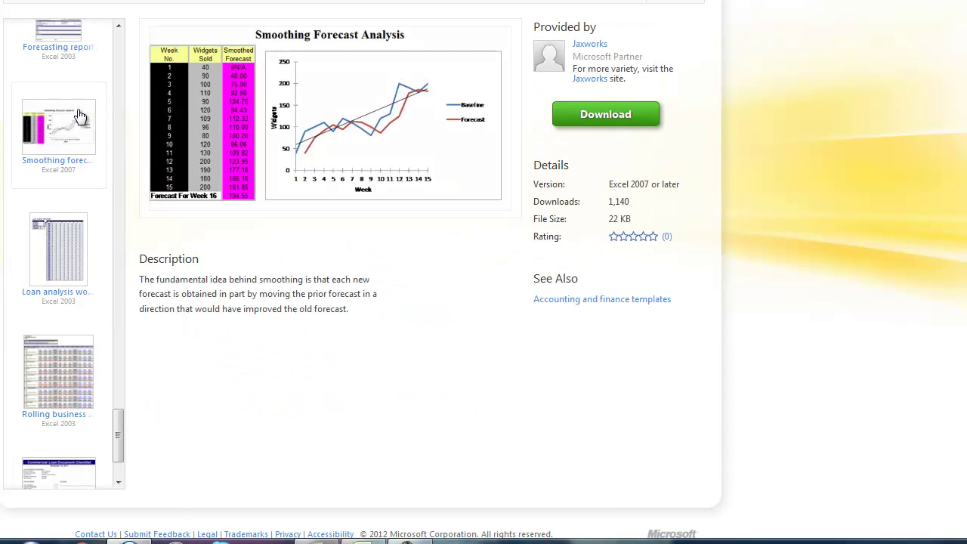
{"action": "left_click", "coordinate": [74, 145]}
{"action": "scroll", "coordinate": [43, 197], "scroll_direction": "up", "scroll_amount": 3}
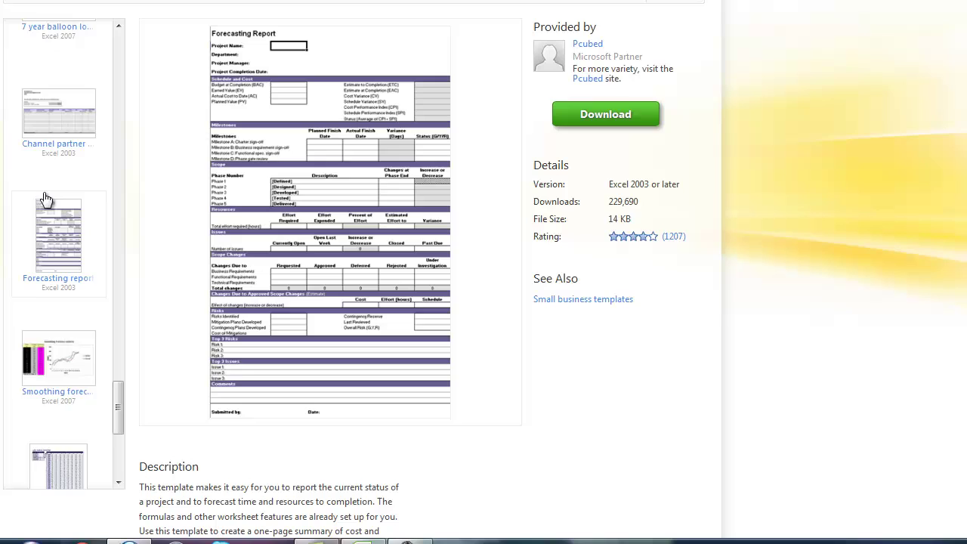
{"action": "left_click", "coordinate": [61, 169]}
{"action": "scroll", "coordinate": [64, 198], "scroll_direction": "up", "scroll_amount": 4}
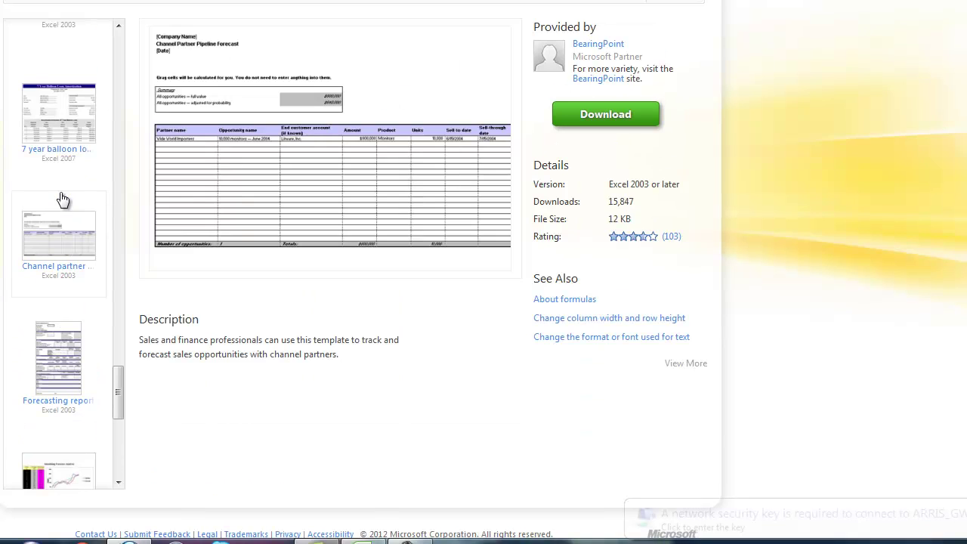
{"action": "left_click", "coordinate": [68, 170]}
{"action": "scroll", "coordinate": [68, 171], "scroll_direction": "up", "scroll_amount": 3}
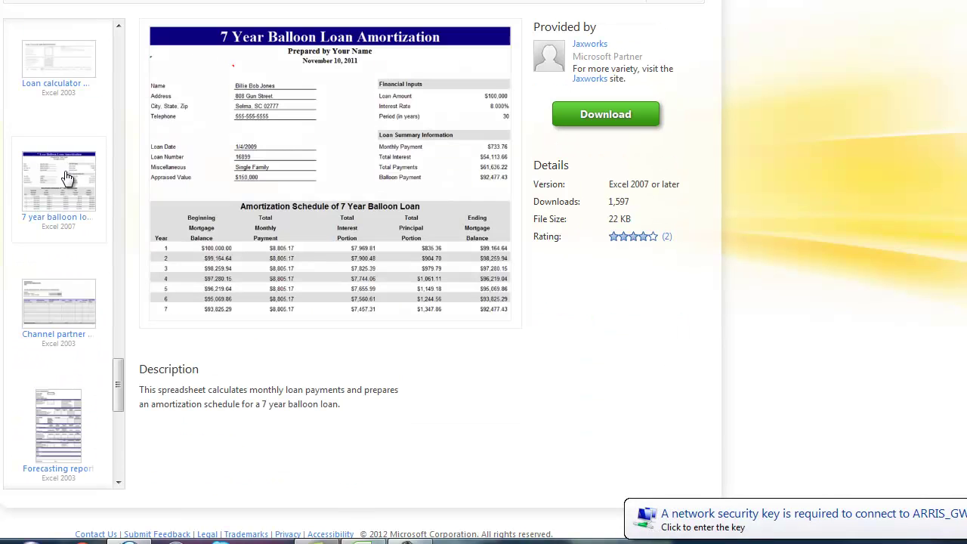
Step: Preview more cash flow and sales forecast templates, ending on 24 Month Sales Forecast
{"action": "scroll", "coordinate": [69, 173], "scroll_direction": "down", "scroll_amount": 3}
{"action": "scroll", "coordinate": [67, 178], "scroll_direction": "up", "scroll_amount": 2}
{"action": "scroll", "coordinate": [67, 179], "scroll_direction": "down", "scroll_amount": 2}
{"action": "scroll", "coordinate": [68, 181], "scroll_direction": "up", "scroll_amount": 3}
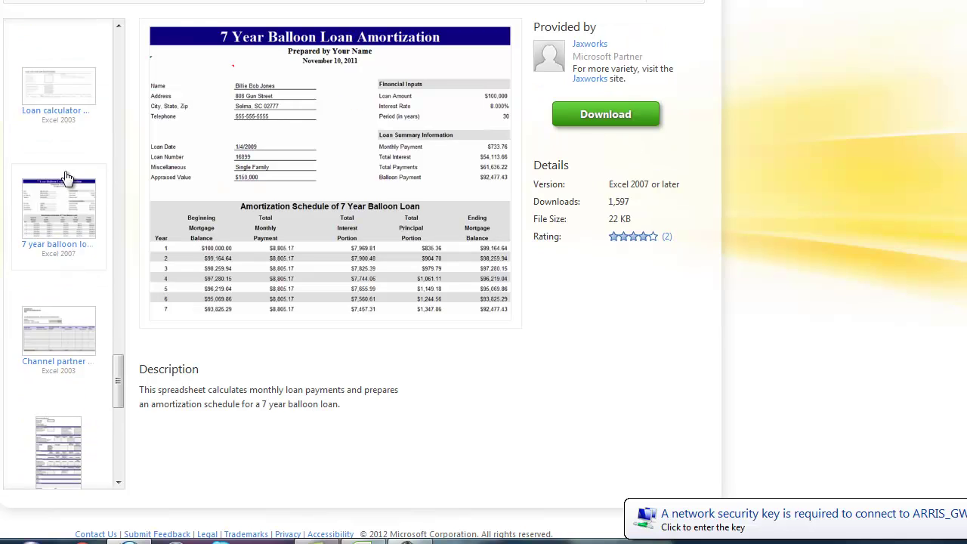
{"action": "scroll", "coordinate": [68, 170], "scroll_direction": "down", "scroll_amount": 3}
{"action": "scroll", "coordinate": [65, 158], "scroll_direction": "up", "scroll_amount": 3}
{"action": "scroll", "coordinate": [65, 161], "scroll_direction": "up", "scroll_amount": 6}
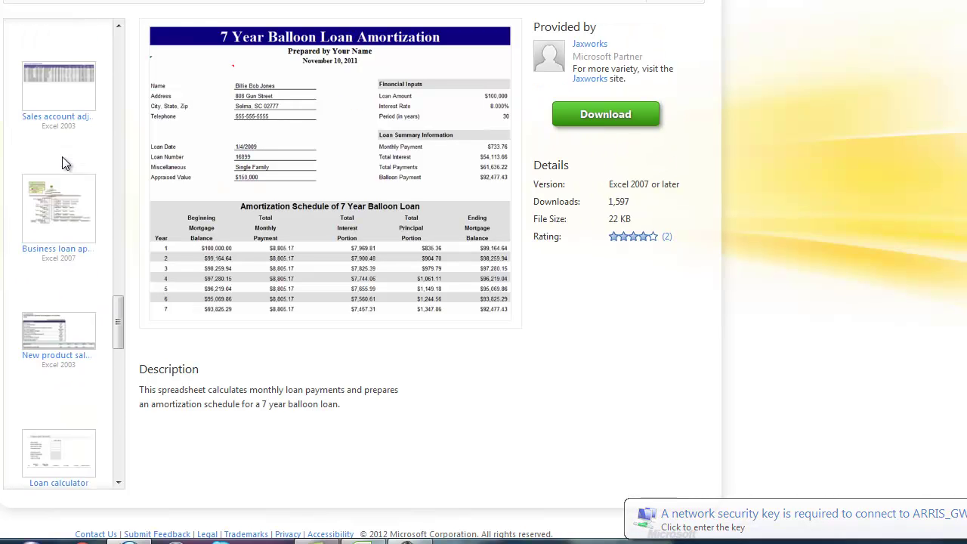
{"action": "left_click", "coordinate": [60, 201]}
{"action": "scroll", "coordinate": [60, 198], "scroll_direction": "down", "scroll_amount": 2}
{"action": "scroll", "coordinate": [60, 195], "scroll_direction": "up", "scroll_amount": 8}
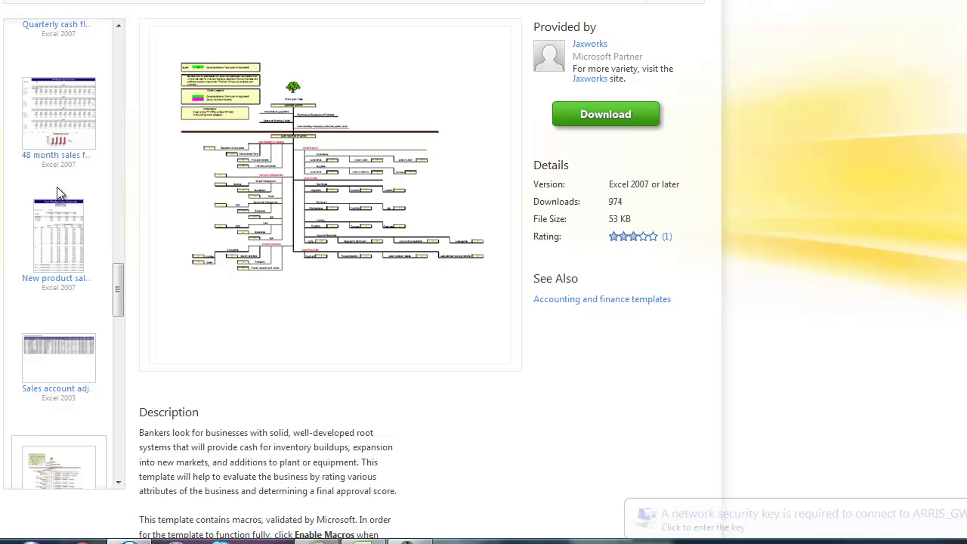
{"action": "left_click", "coordinate": [67, 149]}
{"action": "scroll", "coordinate": [66, 201], "scroll_direction": "down", "scroll_amount": 2}
{"action": "scroll", "coordinate": [66, 198], "scroll_direction": "up", "scroll_amount": 8}
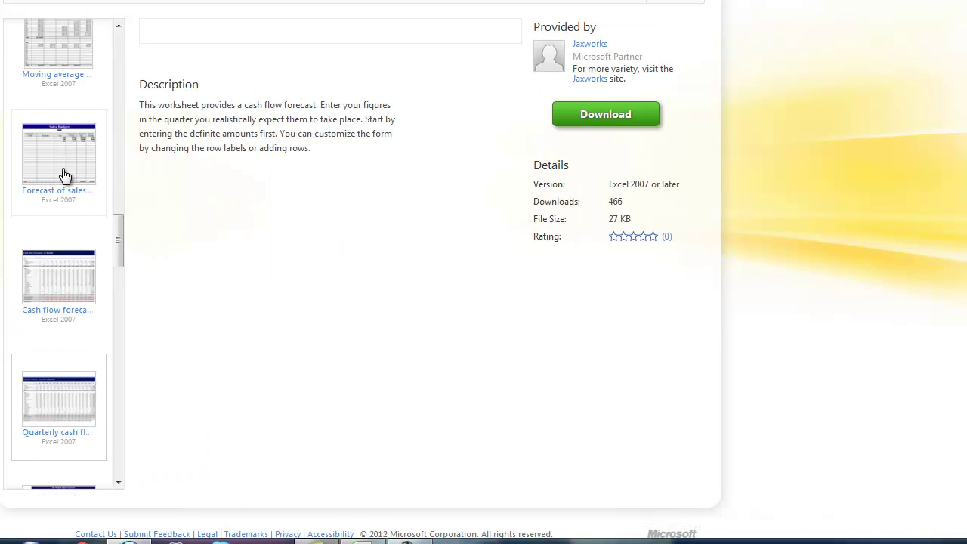
{"action": "left_click", "coordinate": [65, 181]}
{"action": "scroll", "coordinate": [59, 219], "scroll_direction": "down", "scroll_amount": 2}
{"action": "scroll", "coordinate": [56, 223], "scroll_direction": "up", "scroll_amount": 7}
{"action": "scroll", "coordinate": [56, 224], "scroll_direction": "up", "scroll_amount": 7}
{"action": "left_click", "coordinate": [50, 221]}
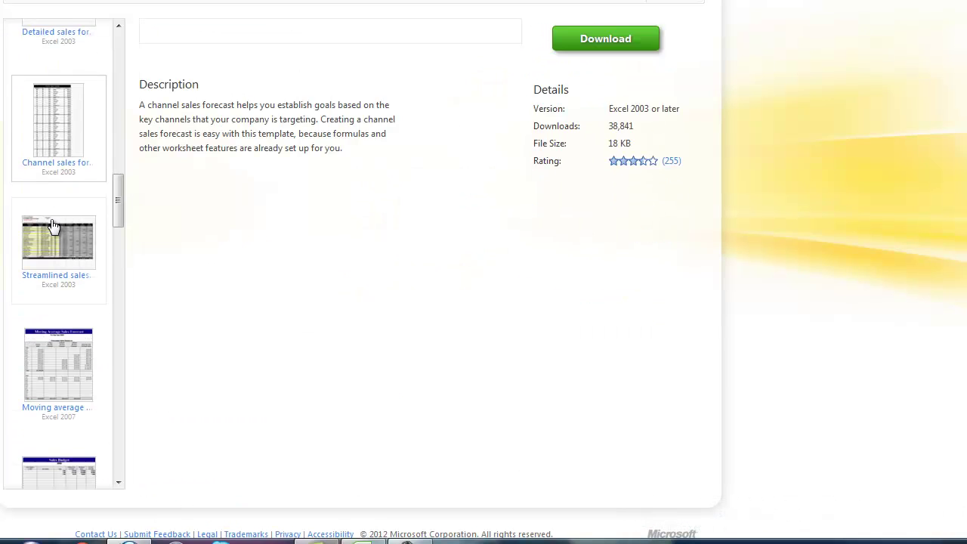
{"action": "scroll", "coordinate": [47, 232], "scroll_direction": "up", "scroll_amount": 8}
{"action": "scroll", "coordinate": [48, 226], "scroll_direction": "up", "scroll_amount": 3}
{"action": "left_click", "coordinate": [45, 223]}
{"action": "scroll", "coordinate": [53, 197], "scroll_direction": "down", "scroll_amount": 3}
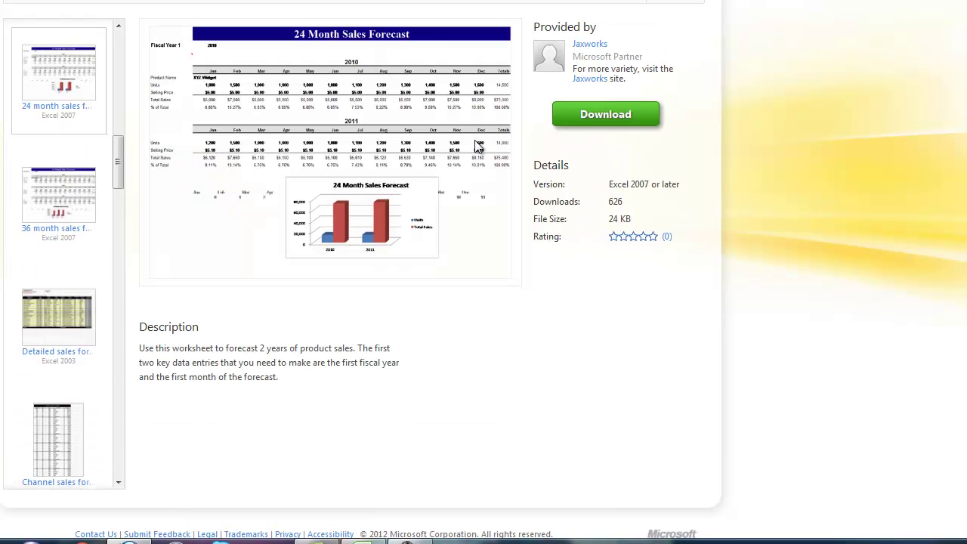
Step: Download the 24 Month Sales Forecast template, accepting the service agreement and using the manual download
{"action": "left_click", "coordinate": [617, 130]}
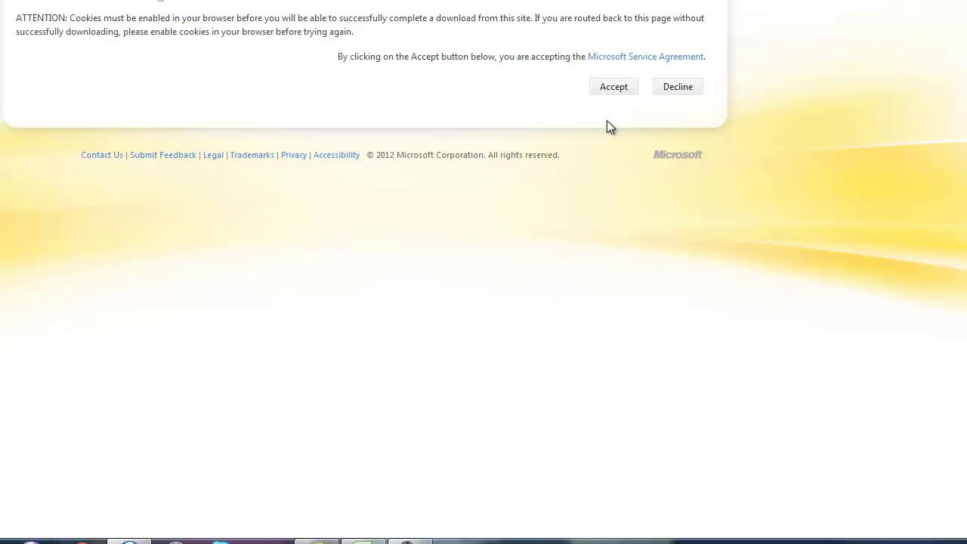
{"action": "left_click", "coordinate": [612, 89]}
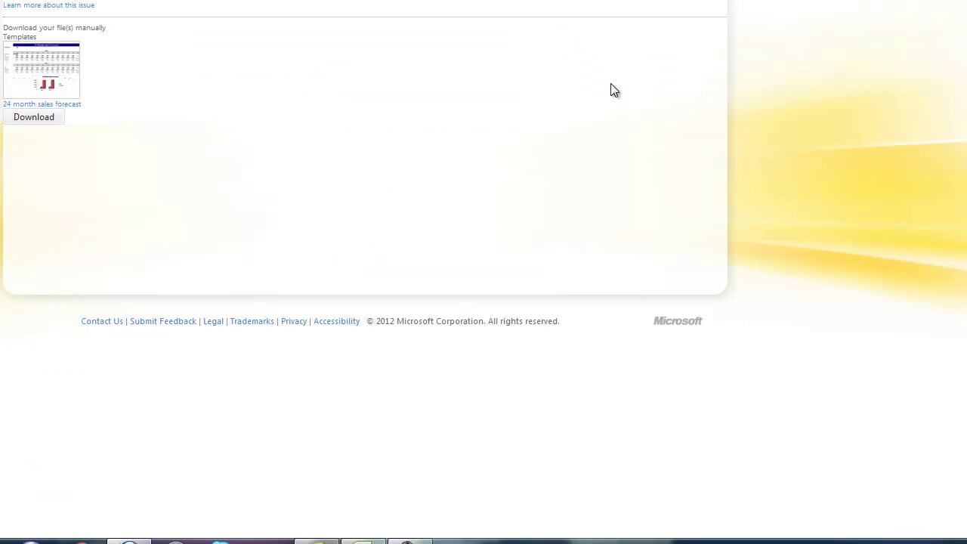
{"action": "left_click", "coordinate": [31, 116]}
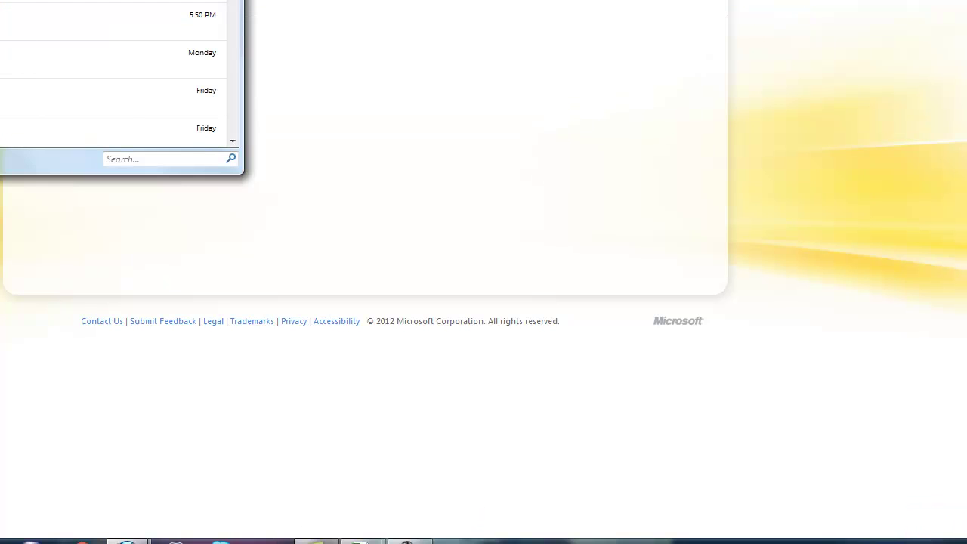
Step: Open the downloaded forecast workbook and select cells in the 2011 figures, including October's 9.46%
{"action": "key", "text": "alt+Tab"}
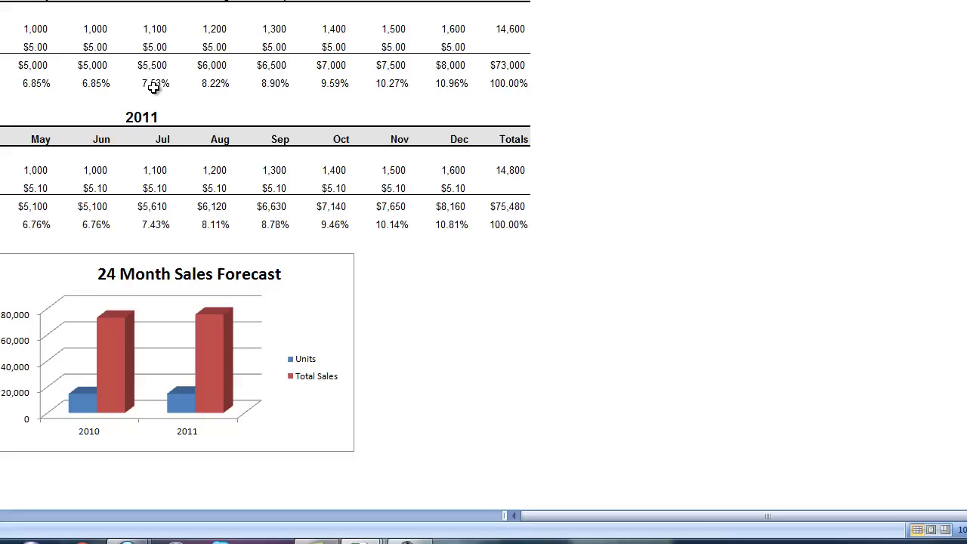
{"action": "left_click", "coordinate": [32, 47]}
{"action": "left_click", "coordinate": [180, 238]}
{"action": "left_click", "coordinate": [301, 218]}
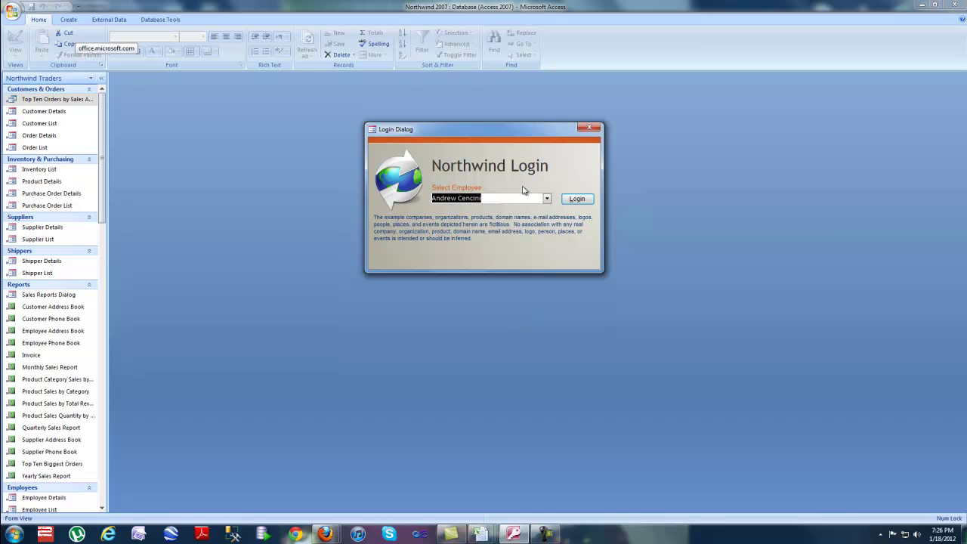
Step: Choose an employee from the login list, log in, and scroll the Northwind home page
{"action": "left_click", "coordinate": [546, 198]}
{"action": "left_click", "coordinate": [575, 198]}
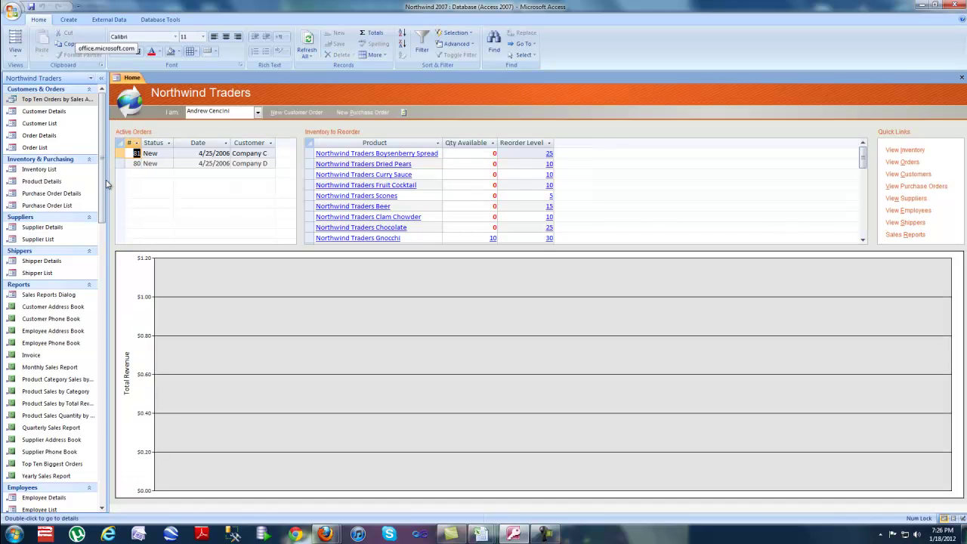
{"action": "scroll", "coordinate": [103, 182], "scroll_direction": "down", "scroll_amount": 2}
{"action": "scroll", "coordinate": [103, 182], "scroll_direction": "down", "scroll_amount": 4}
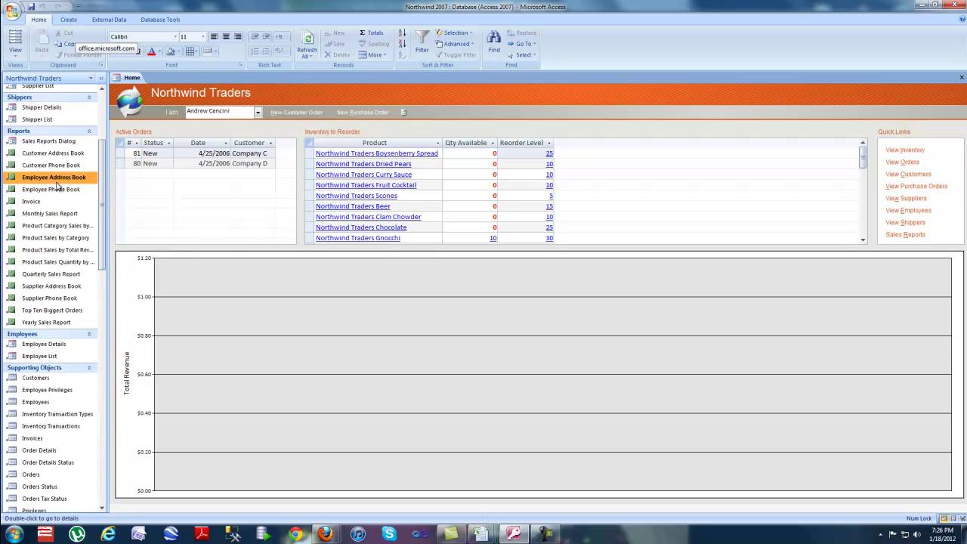
Step: Open the Sales Reports dialog and set Sales By Customer, quarterly, 4th Quarter
{"action": "double_click", "coordinate": [55, 237]}
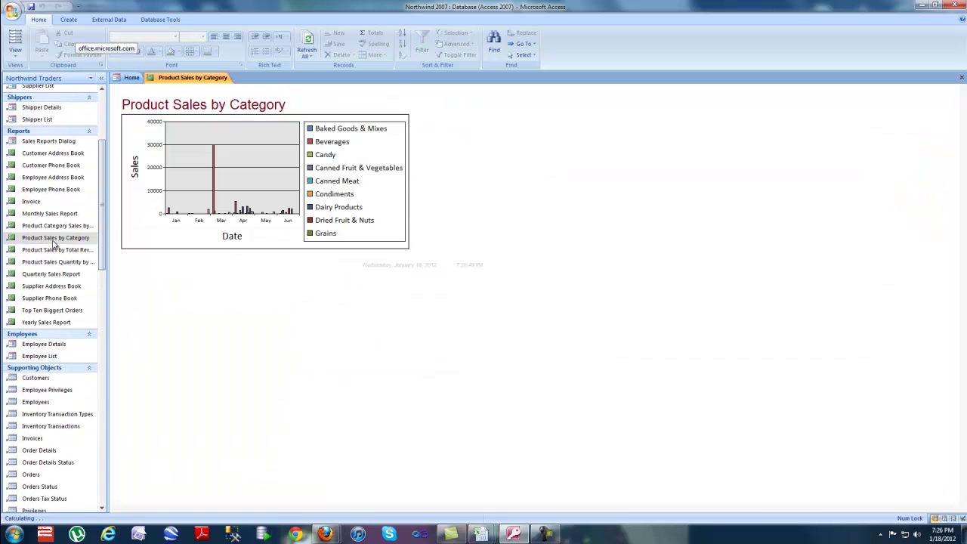
{"action": "double_click", "coordinate": [50, 214]}
{"action": "left_click", "coordinate": [59, 274]}
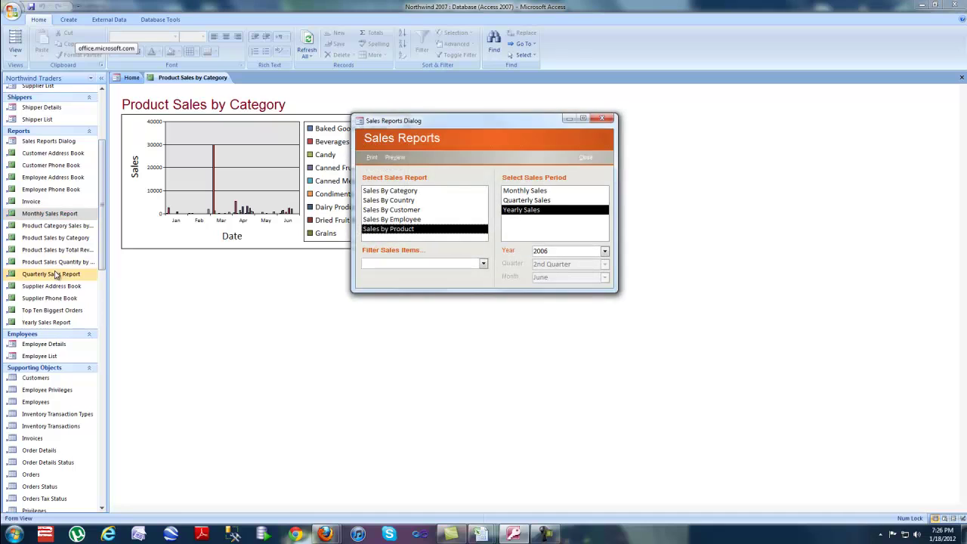
{"action": "left_click", "coordinate": [411, 210]}
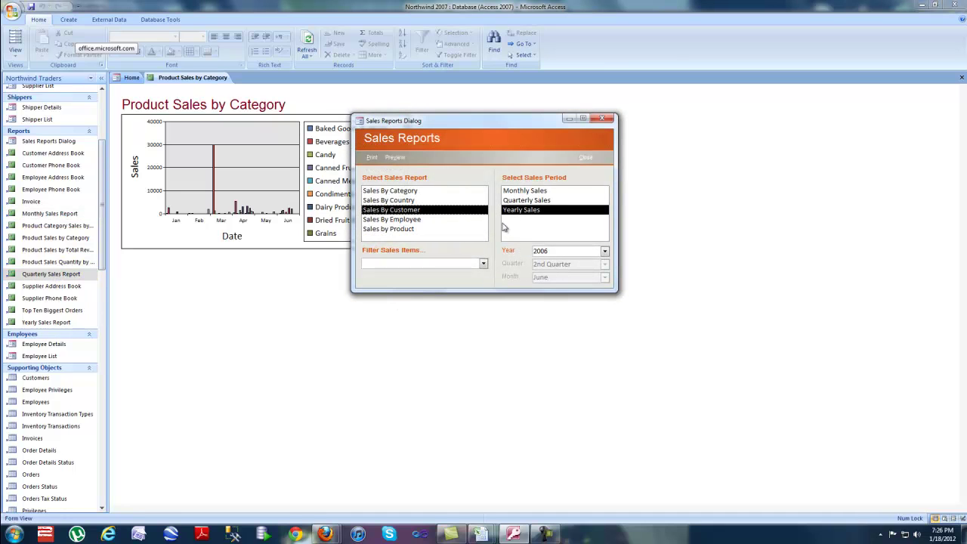
{"action": "left_click", "coordinate": [531, 201]}
{"action": "left_click", "coordinate": [604, 265]}
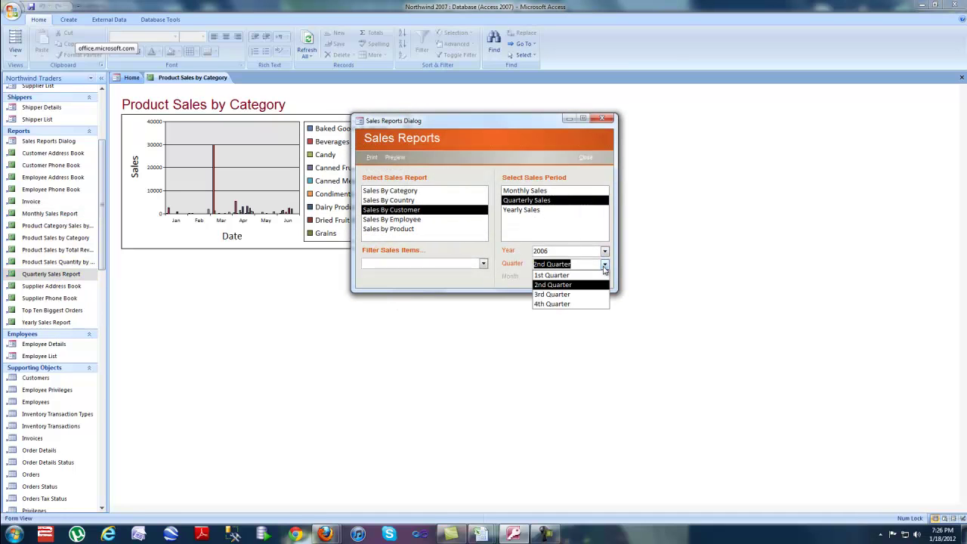
{"action": "left_click", "coordinate": [594, 303]}
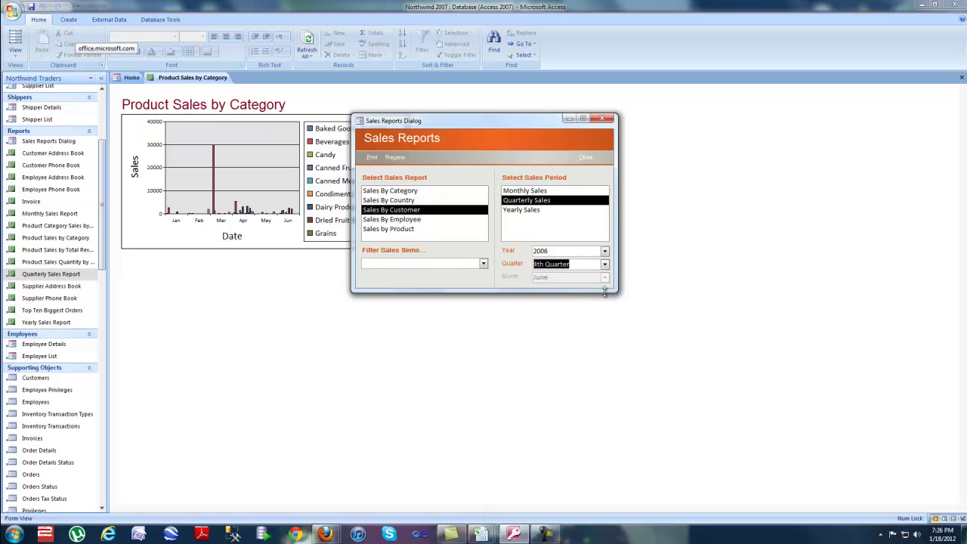
Step: Open Employee Details and the Orders table, go to order 42, then close Employee Details
{"action": "double_click", "coordinate": [39, 344]}
{"action": "scroll", "coordinate": [102, 217], "scroll_direction": "down", "scroll_amount": 5}
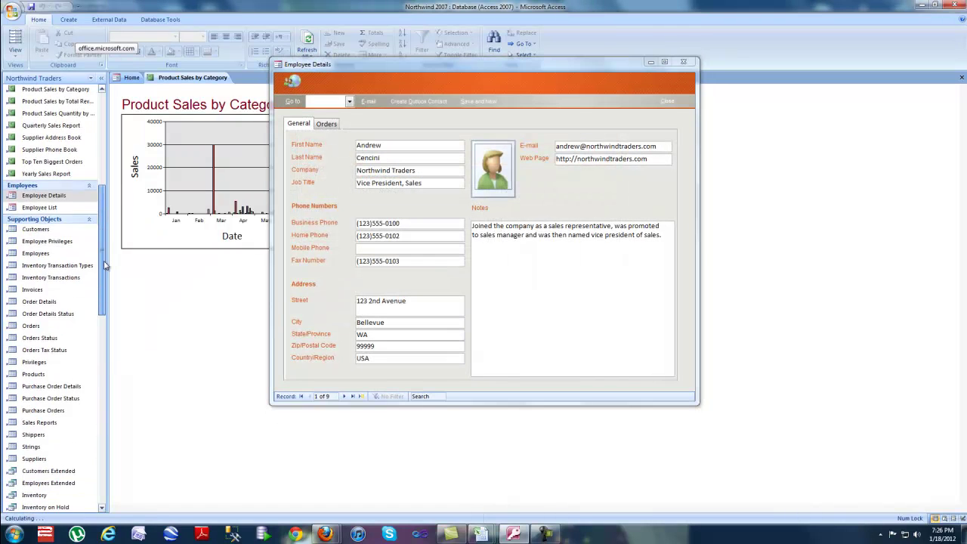
{"action": "double_click", "coordinate": [53, 277]}
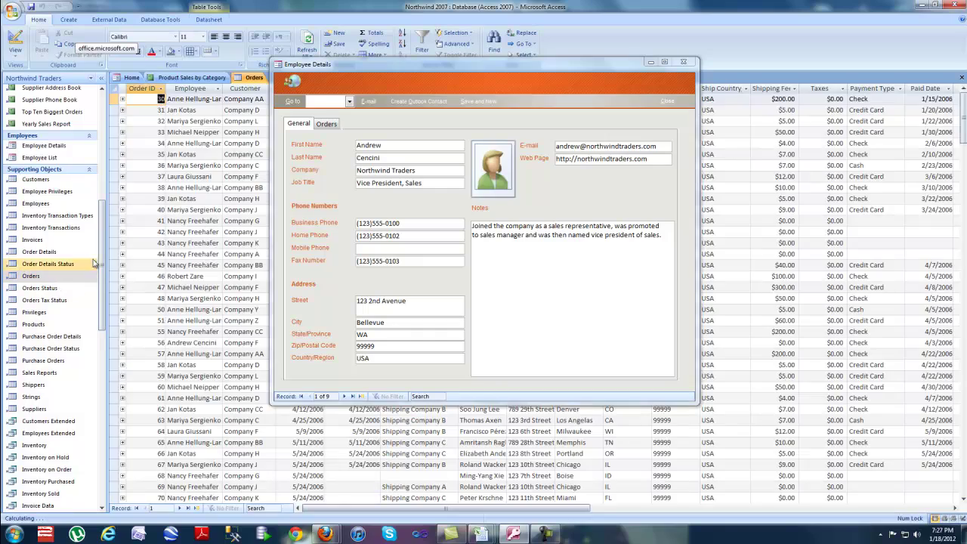
{"action": "left_click", "coordinate": [190, 232]}
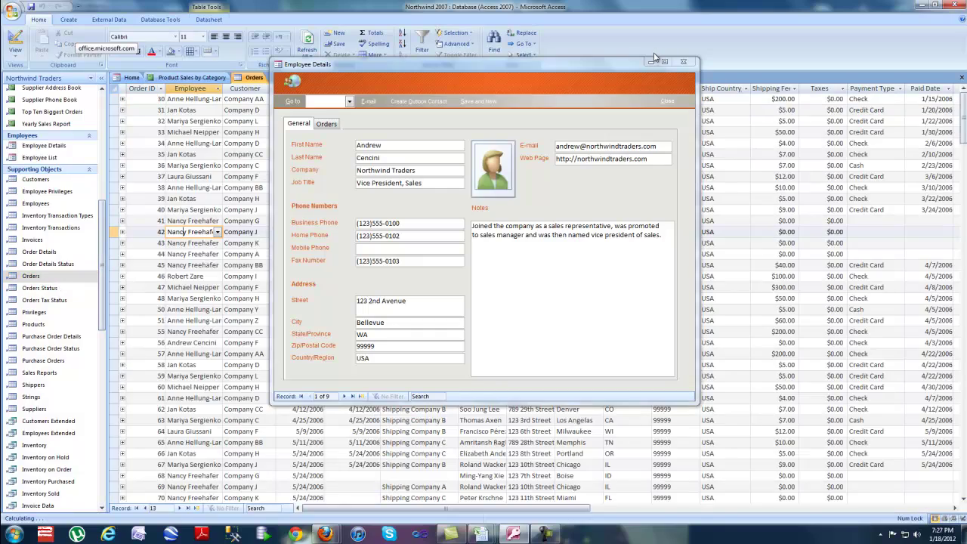
{"action": "left_click", "coordinate": [667, 100]}
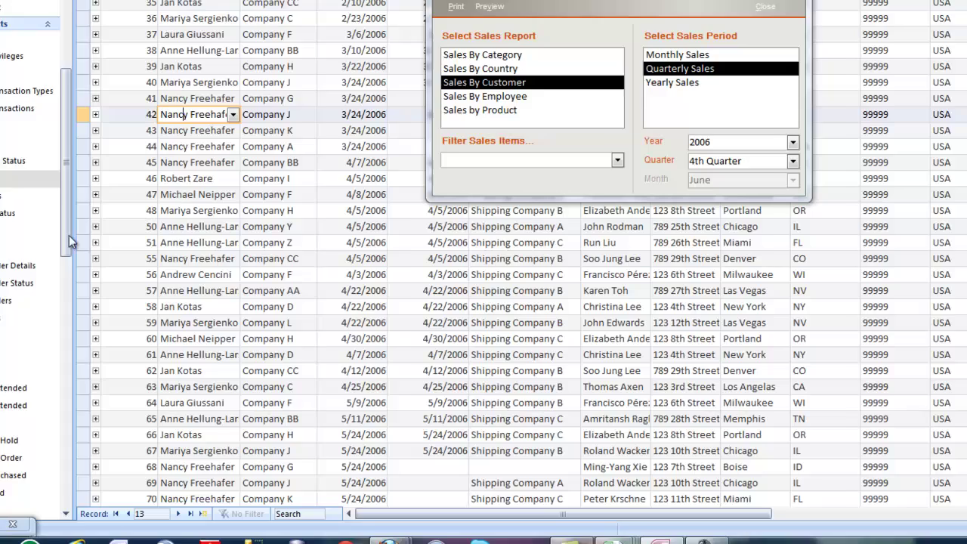
{"action": "left_click_drag", "start_coordinate": [100, 306], "coordinate": [87, 483]}
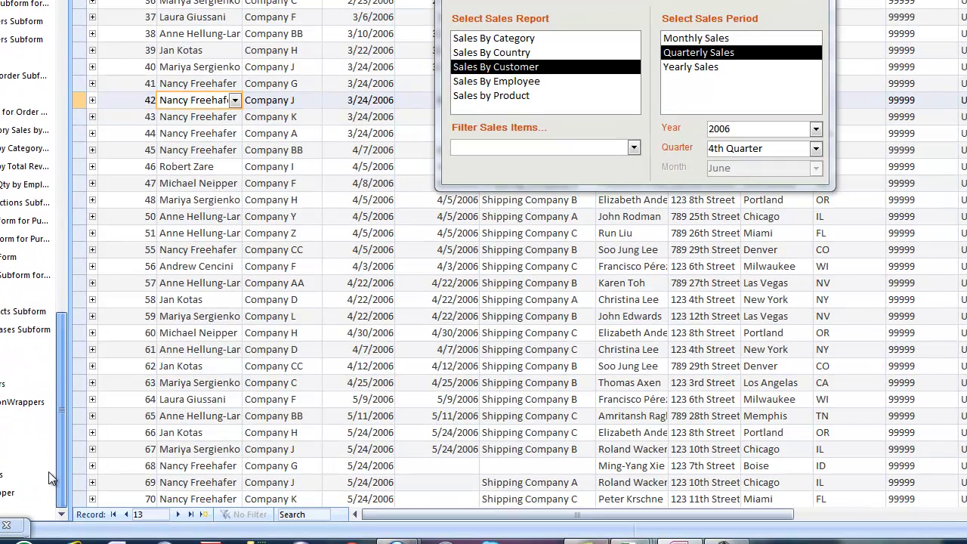
Step: Open the macro in Design View, widen its first column, and select the Login Dialog action
{"action": "right_click", "coordinate": [6, 357]}
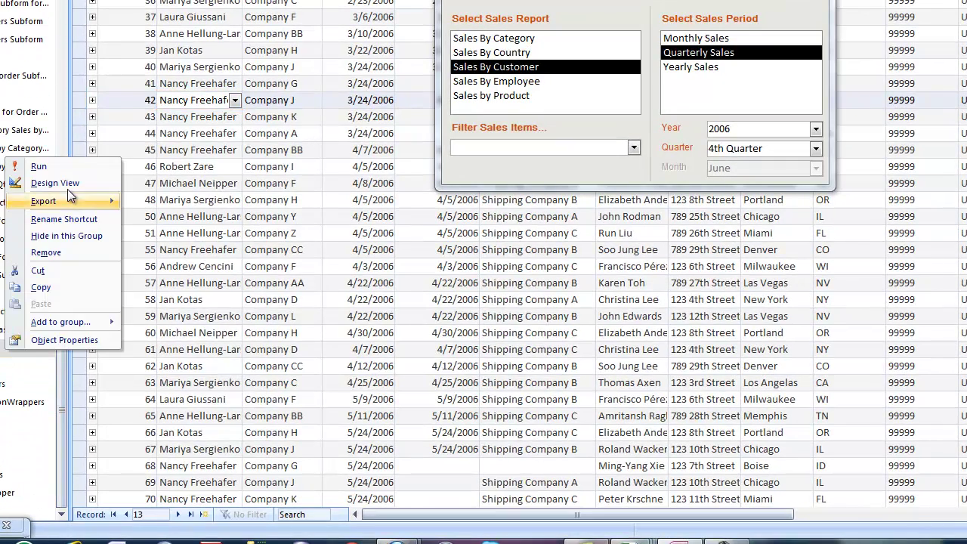
{"action": "left_click", "coordinate": [38, 183]}
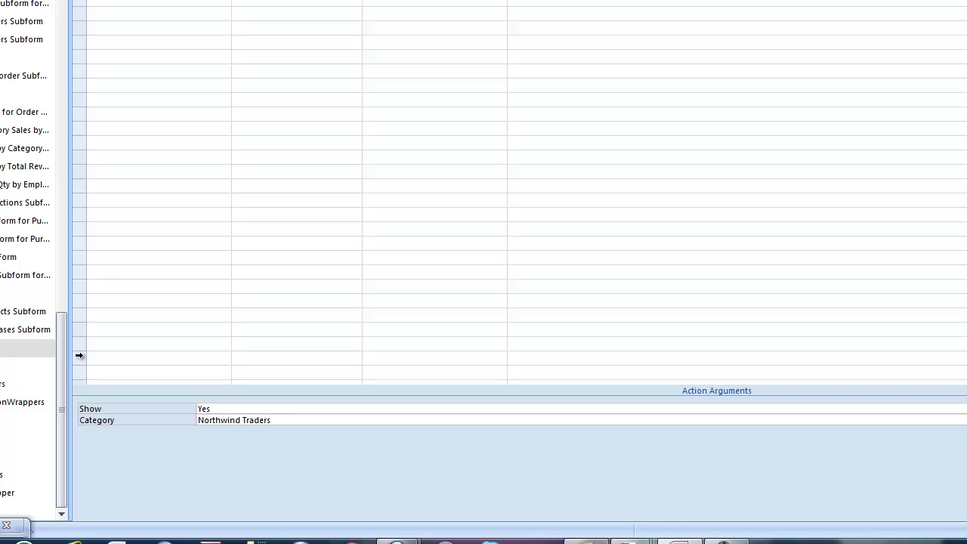
{"action": "left_click_drag", "start_coordinate": [62, 415], "coordinate": [67, 16]}
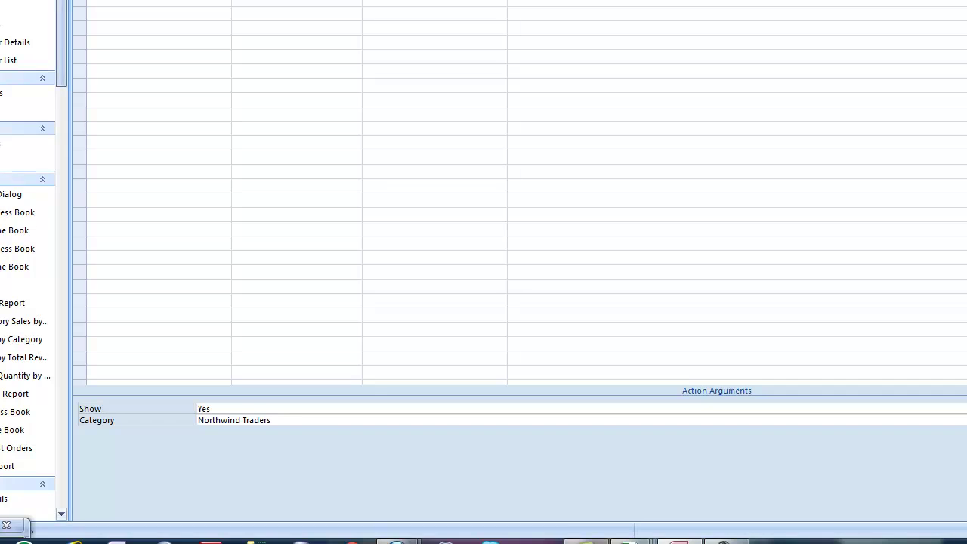
{"action": "left_click_drag", "start_coordinate": [232, 188], "coordinate": [273, 189]}
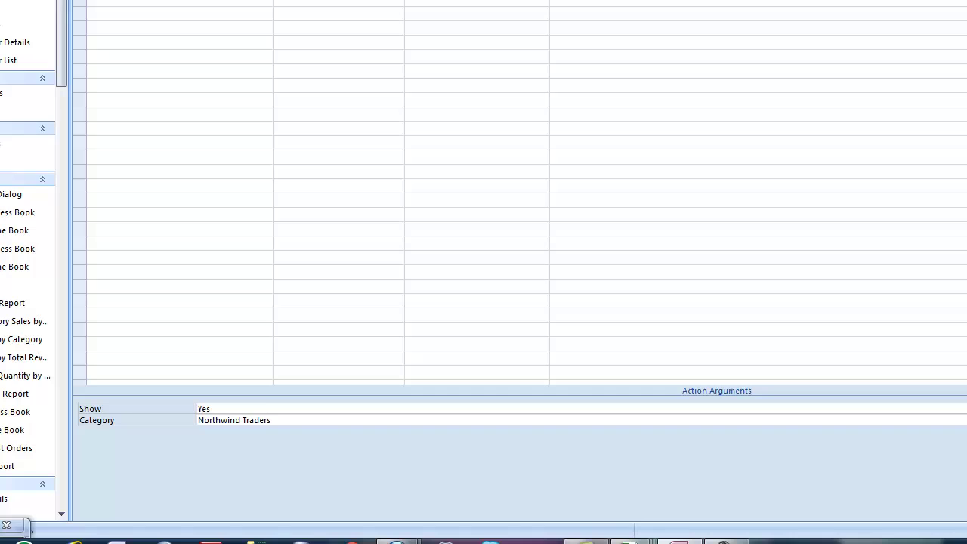
{"action": "key", "text": "Up"}
{"action": "key", "text": "Up"}
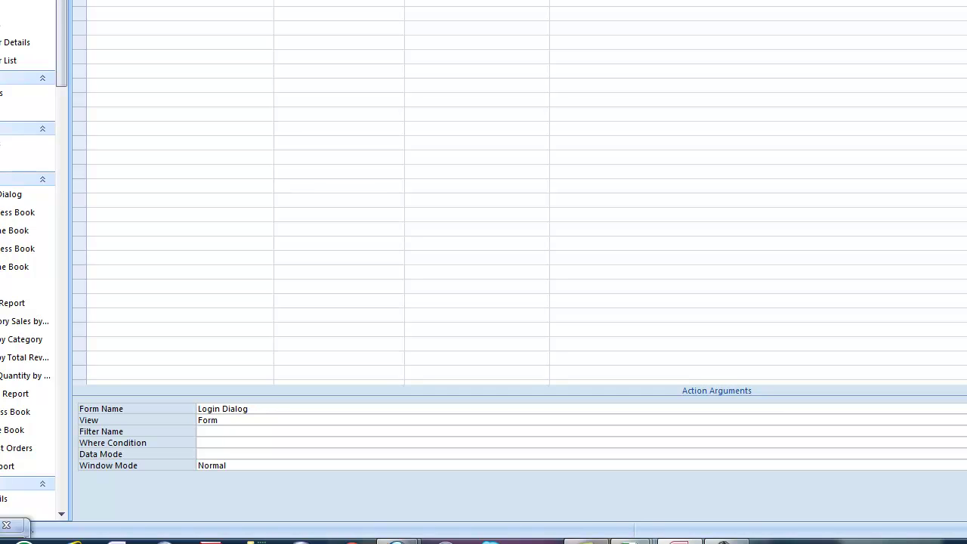
{"action": "mouse_move", "coordinate": [62, 40]}
{"action": "left_mouse_down"}
{"action": "mouse_move", "coordinate": [49, 156]}
{"action": "mouse_move", "coordinate": [56, 41]}
{"action": "left_mouse_up"}
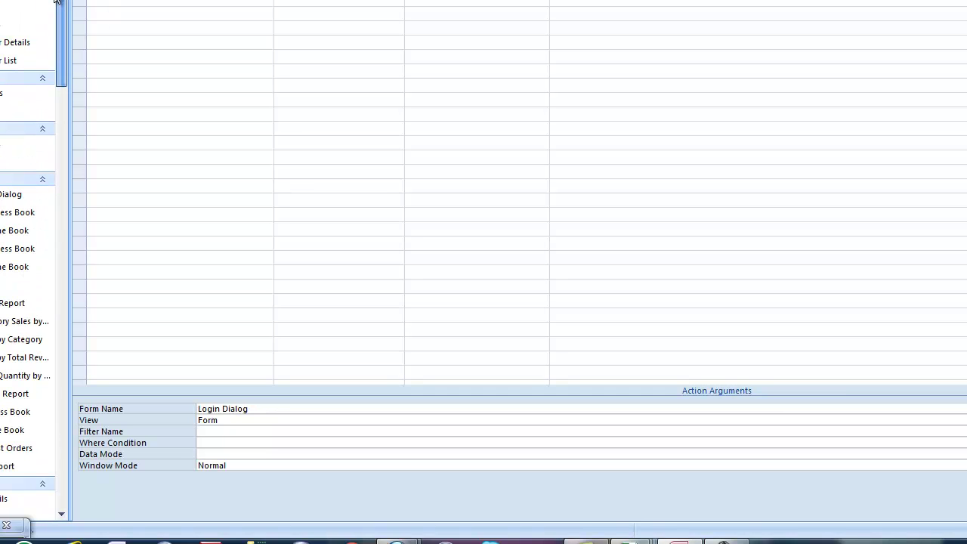
Step: Open the Phone Book report, then show the Address Book report in Design View at its File As Header
{"action": "double_click", "coordinate": [1, 268]}
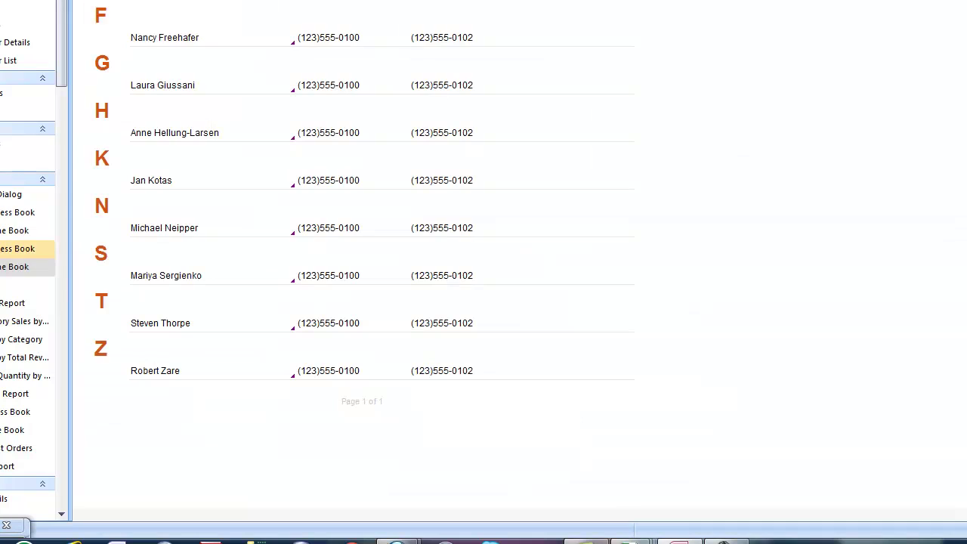
{"action": "right_click", "coordinate": [4, 250]}
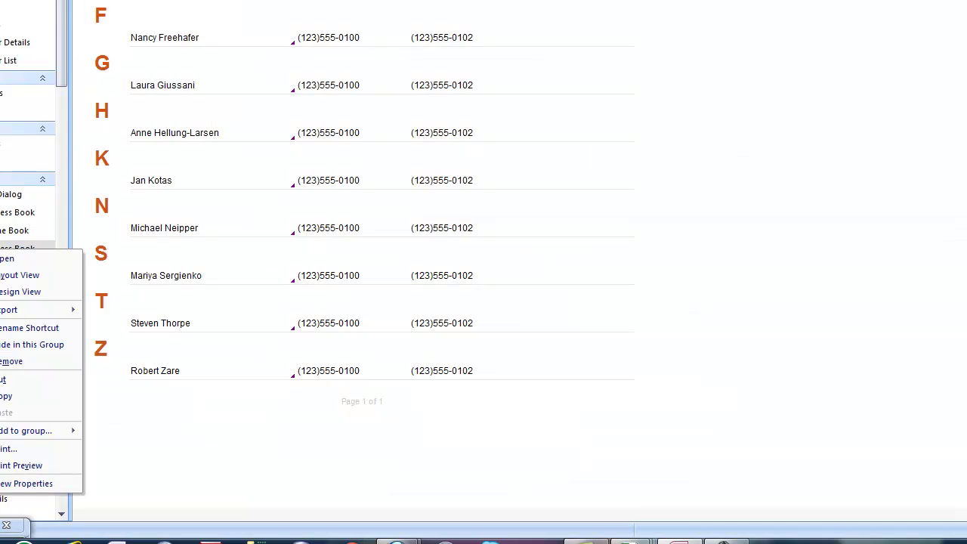
{"action": "left_click", "coordinate": [11, 294]}
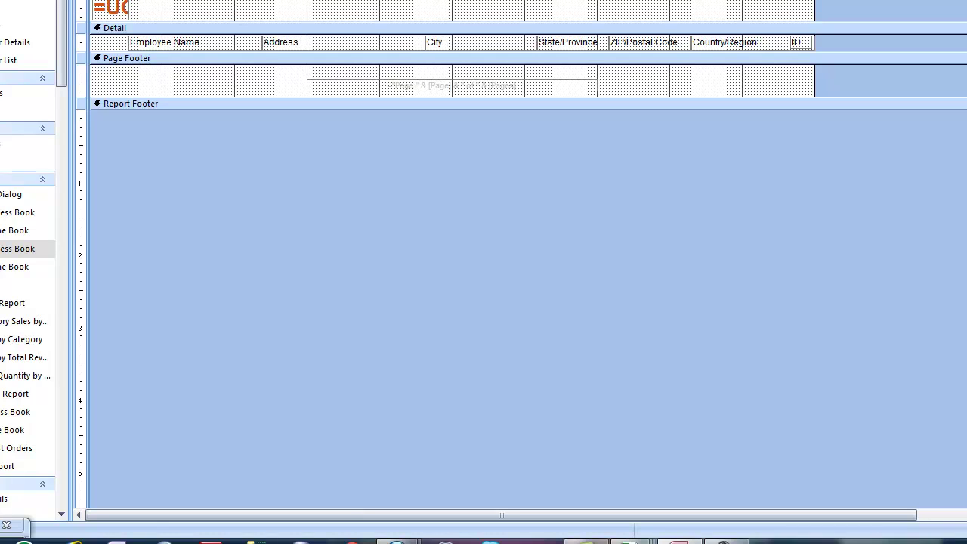
{"action": "scroll", "coordinate": [521, 287], "scroll_direction": "up", "scroll_amount": 1}
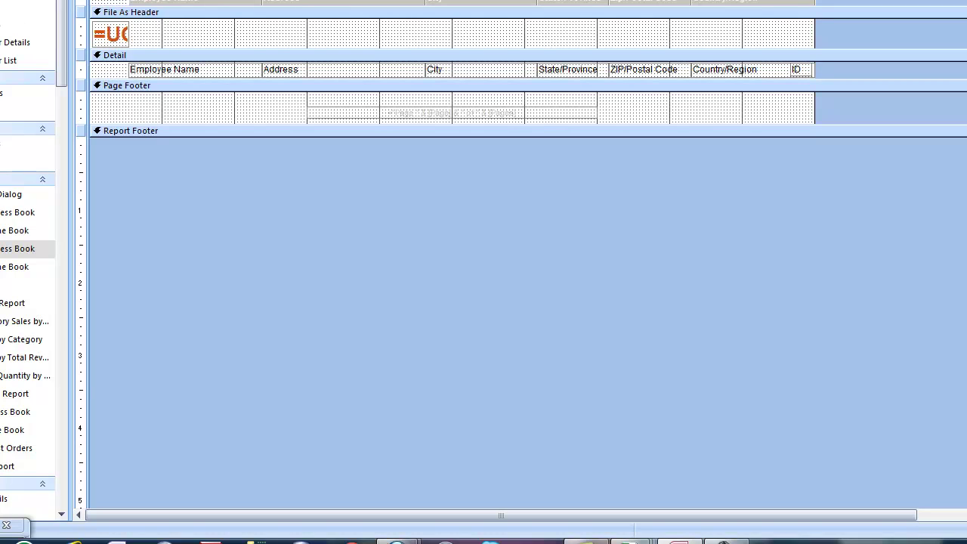
{"action": "key", "text": "alt+f"}
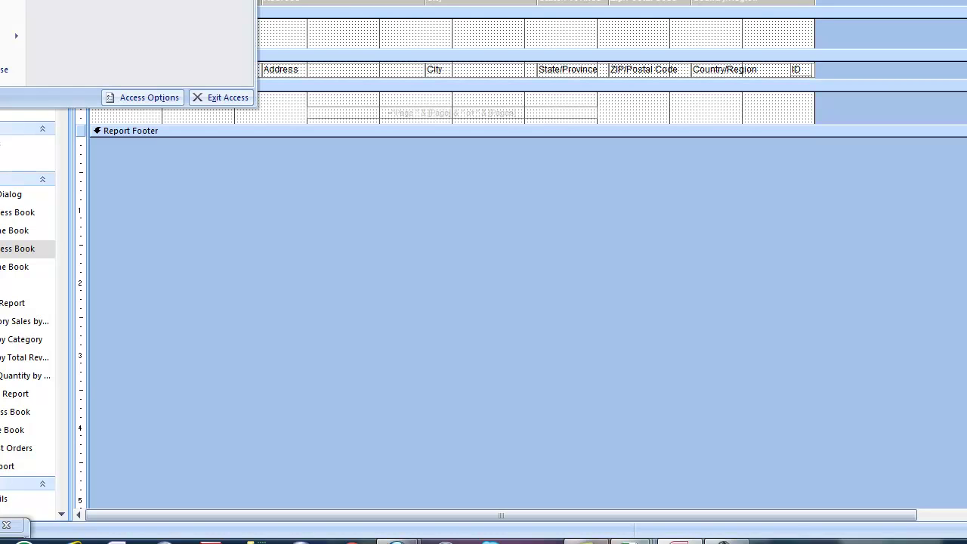
Step: In Access Options, turn on Compact on Close for the current database, then show Trust Center
{"action": "left_click", "coordinate": [143, 97]}
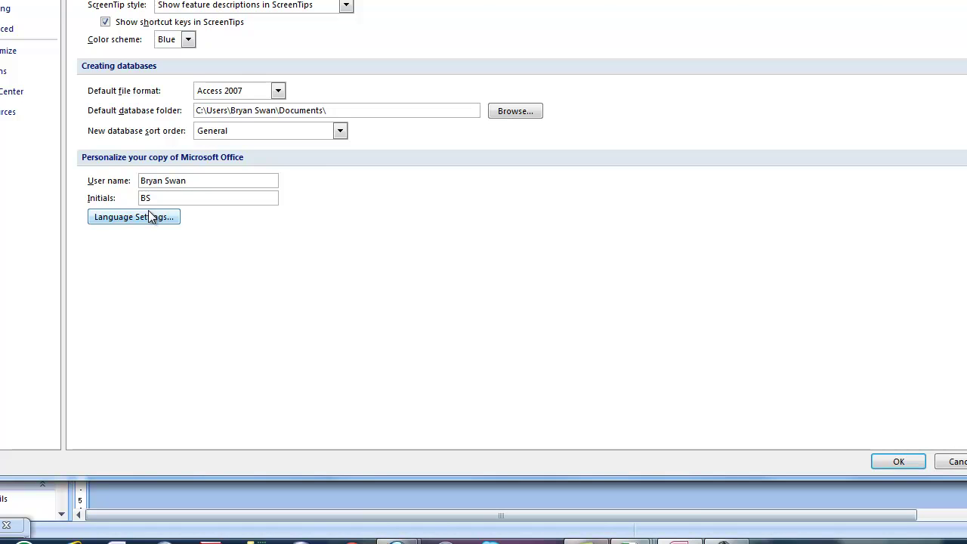
{"action": "left_click", "coordinate": [14, 21]}
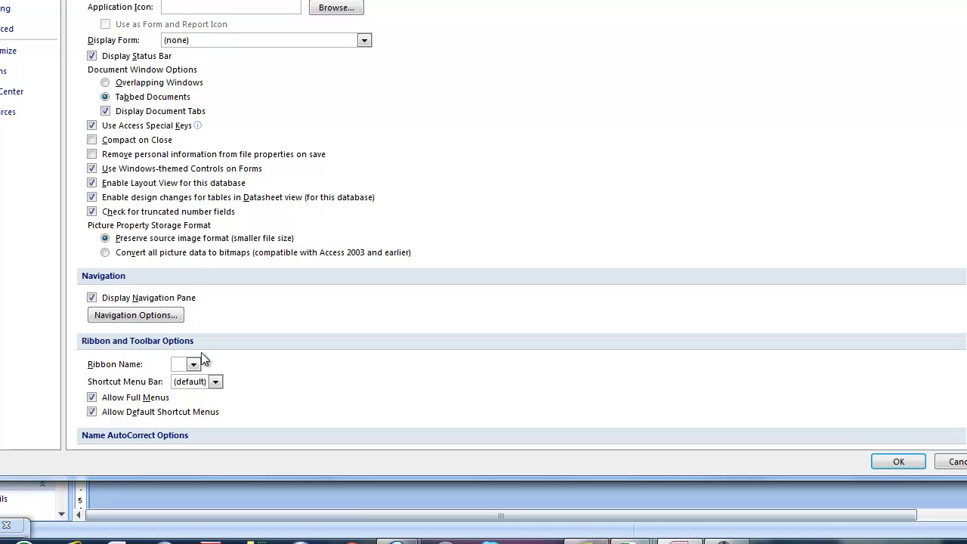
{"action": "left_click", "coordinate": [92, 139]}
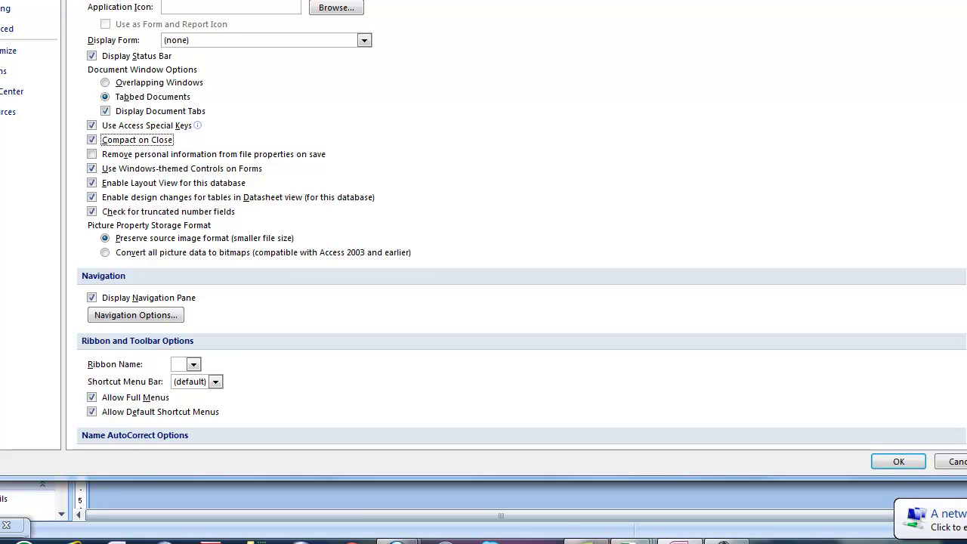
{"action": "left_click", "coordinate": [20, 93]}
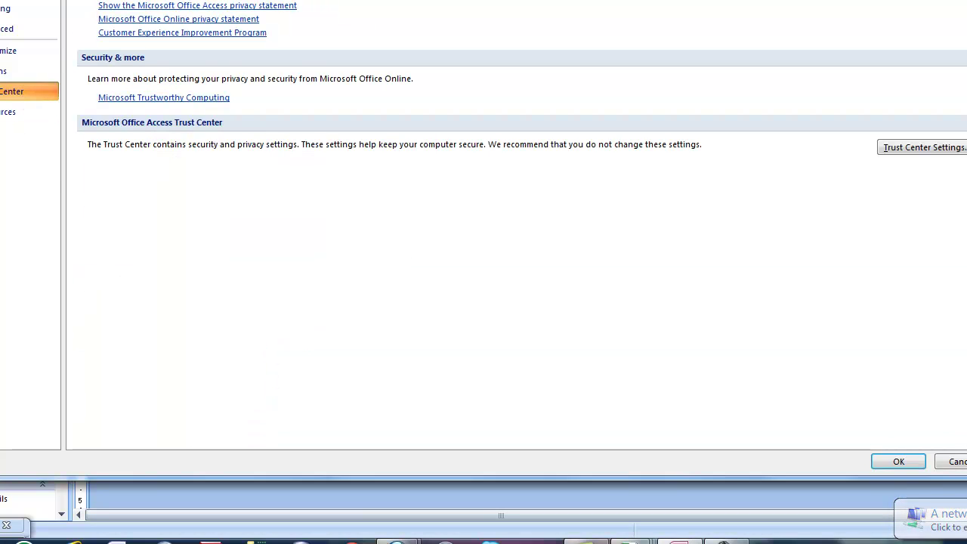
Step: In Trust Center settings, allow trusted locations on the network, then close both dialogs
{"action": "left_click", "coordinate": [923, 147]}
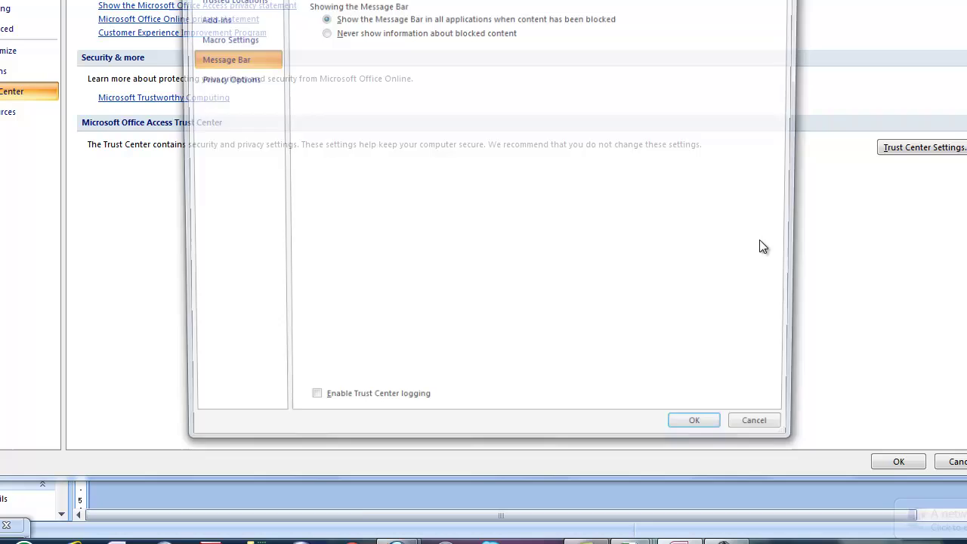
{"action": "left_click", "coordinate": [244, 81]}
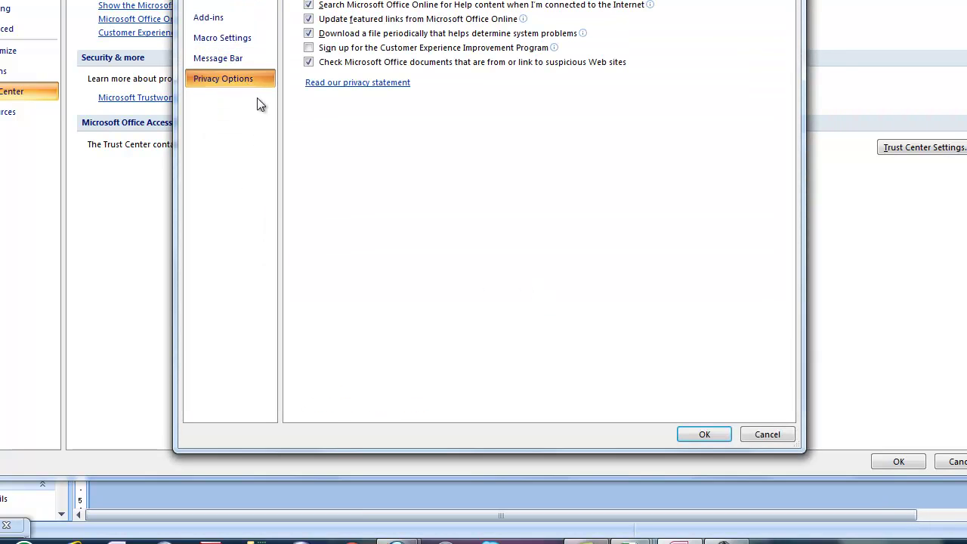
{"action": "left_click", "coordinate": [227, 2]}
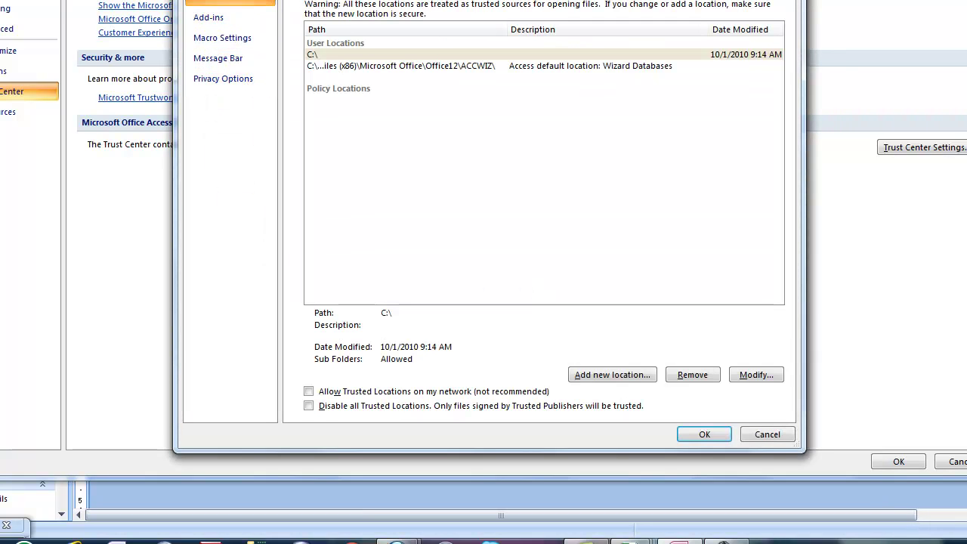
{"action": "left_click", "coordinate": [308, 391]}
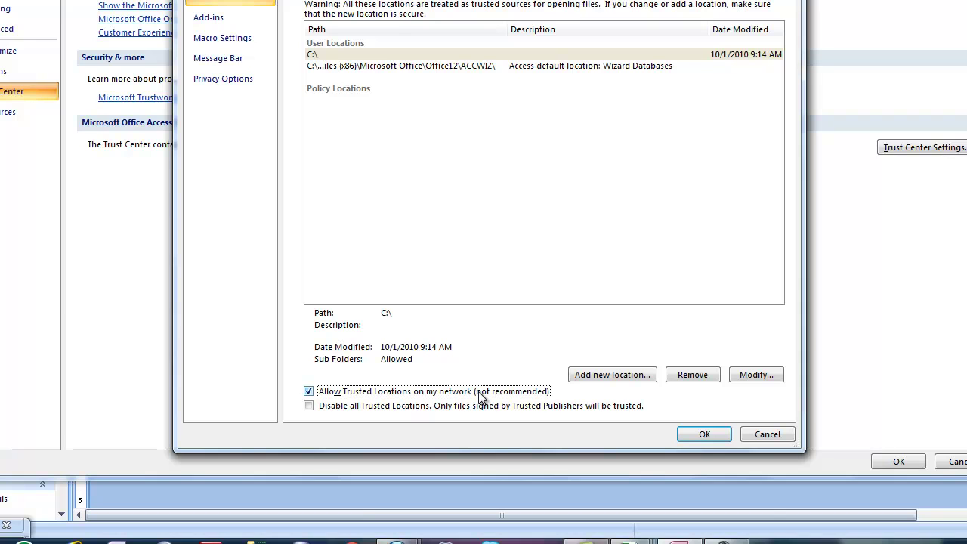
{"action": "left_click", "coordinate": [792, 440]}
{"action": "left_click", "coordinate": [948, 459]}
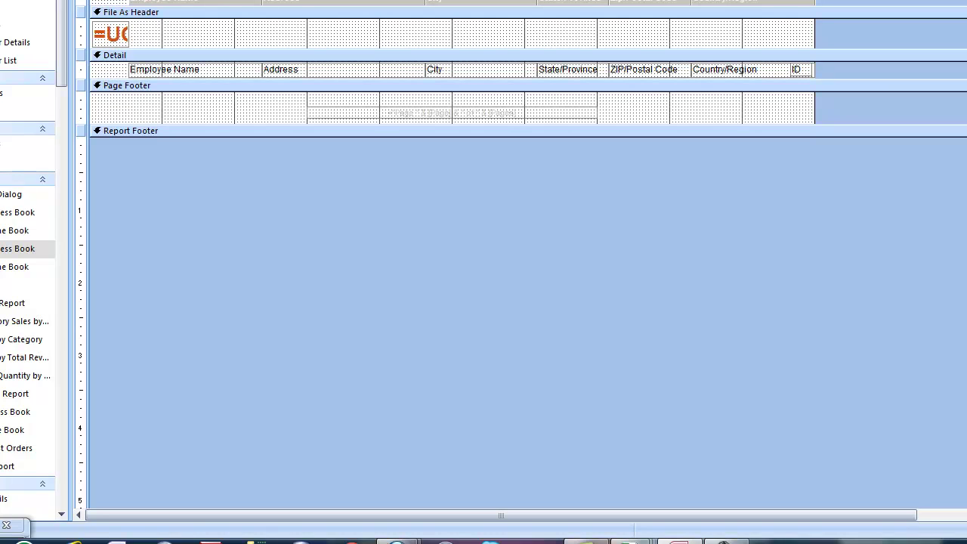
Step: Open the sales-by-category query in Design View and enlarge its Orders field list
{"action": "scroll", "coordinate": [51, 127], "scroll_direction": "down", "scroll_amount": 5}
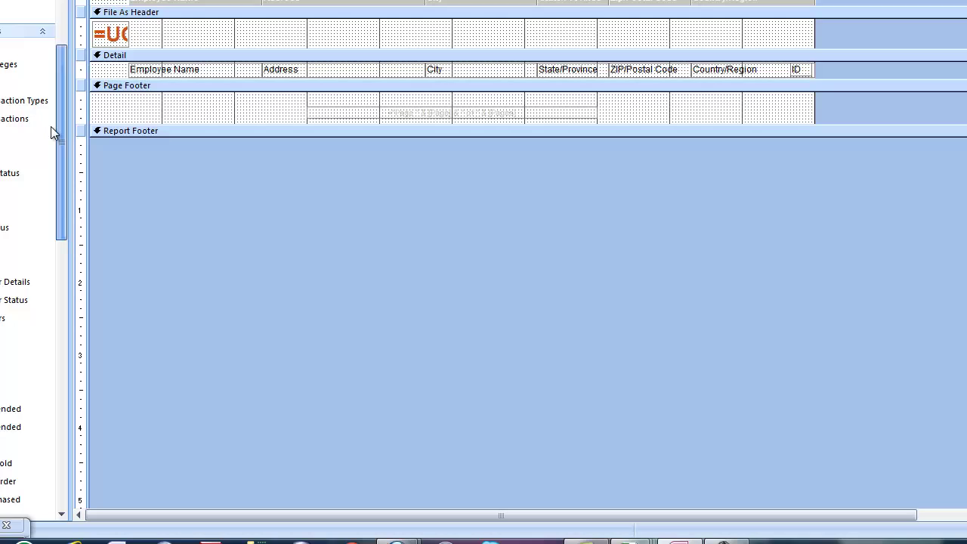
{"action": "left_click_drag", "start_coordinate": [69, 242], "coordinate": [68, 295]}
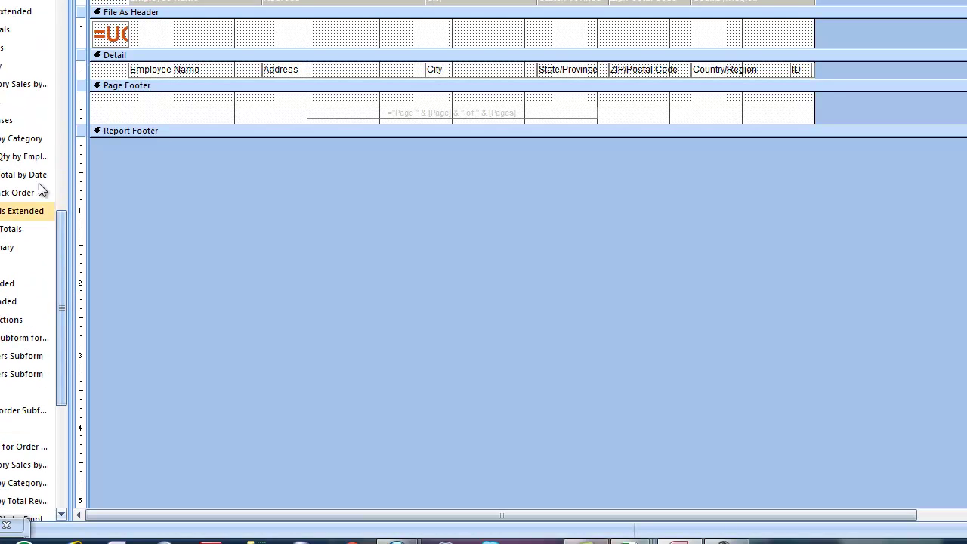
{"action": "right_click", "coordinate": [30, 85]}
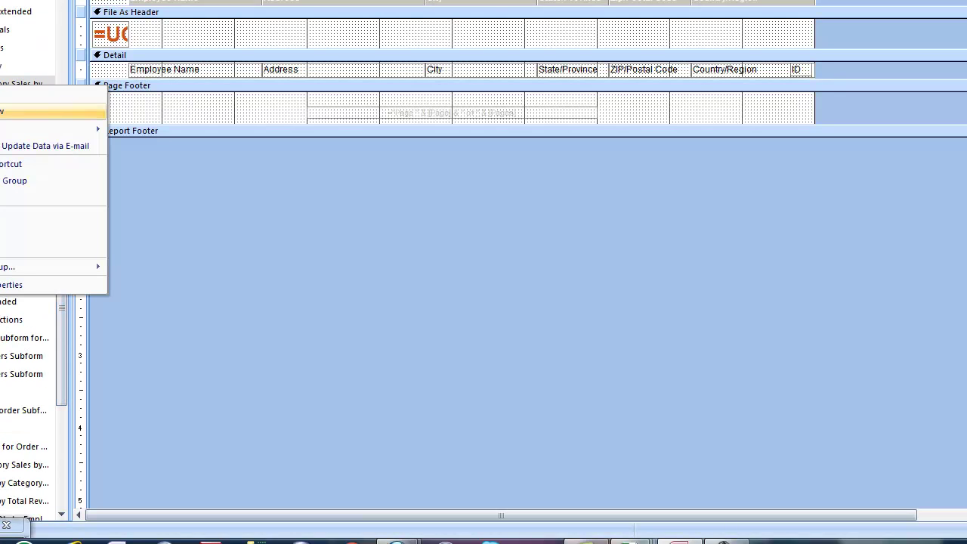
{"action": "left_click", "coordinate": [31, 111]}
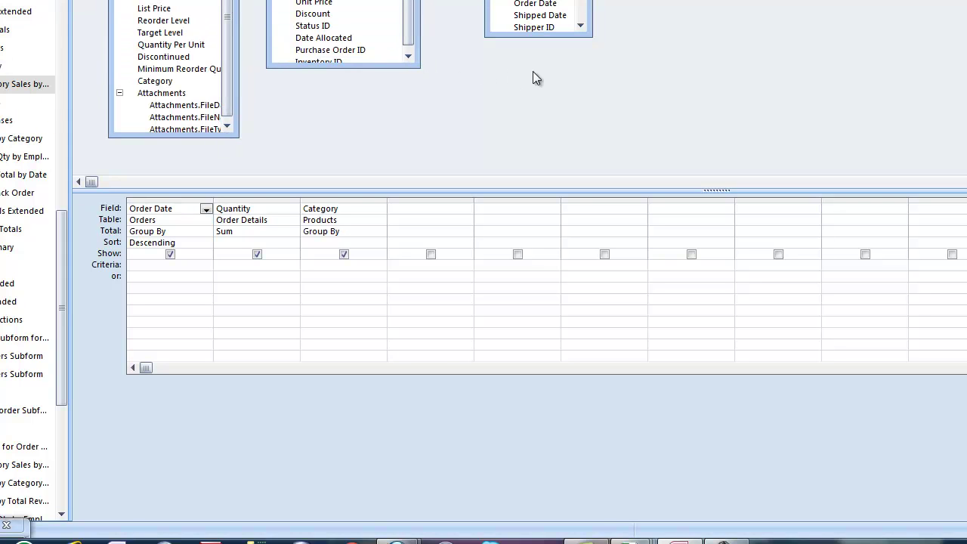
{"action": "left_click_drag", "start_coordinate": [593, 36], "coordinate": [767, 137]}
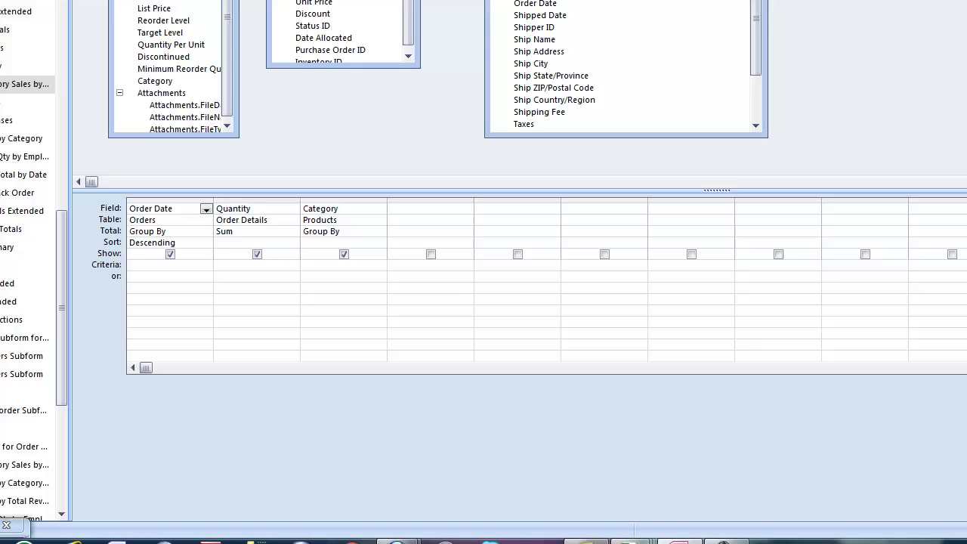